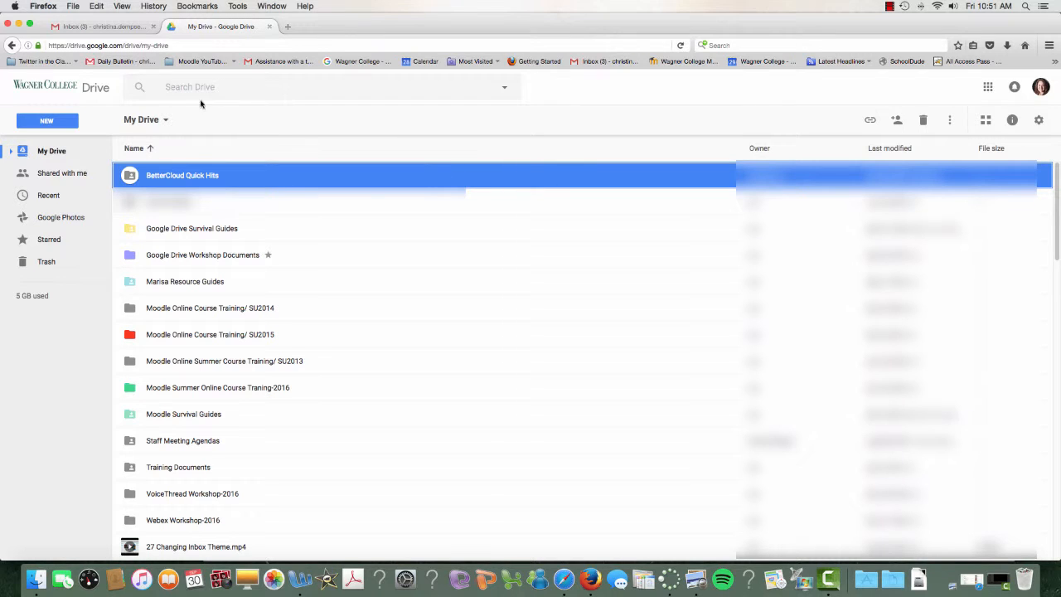
Create a folder named Training Materials in My Drive and open it
left_click(74, 122)
left_click(85, 146)
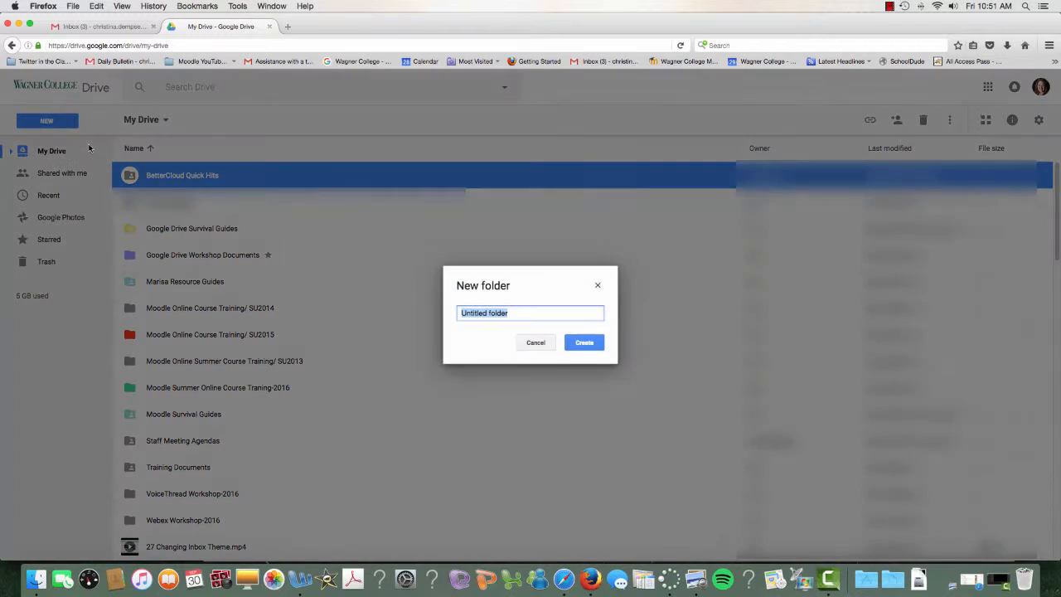
type("Training Materials")
left_click(599, 343)
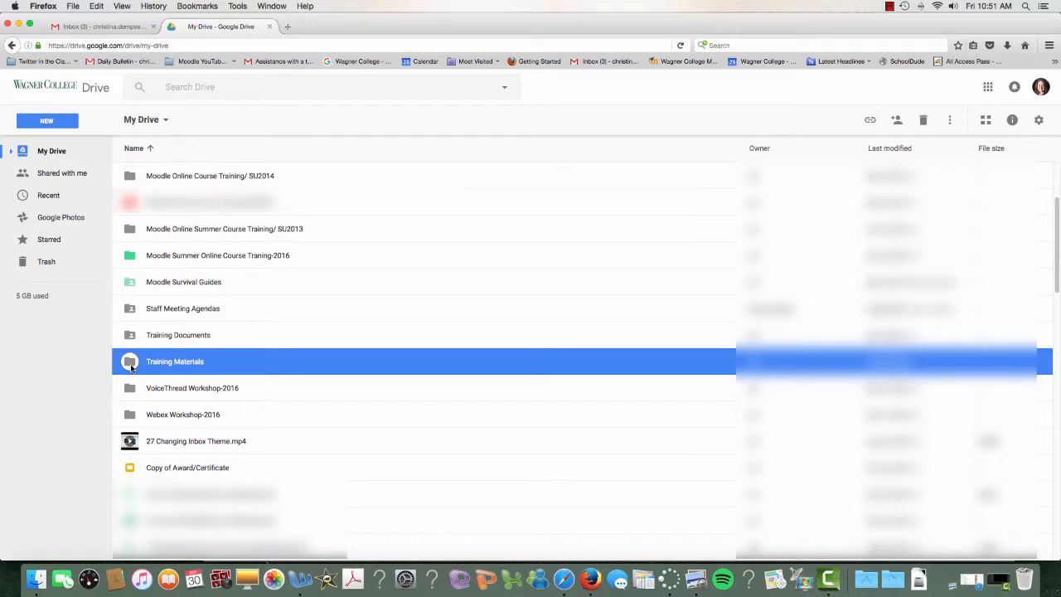
double_click(191, 364)
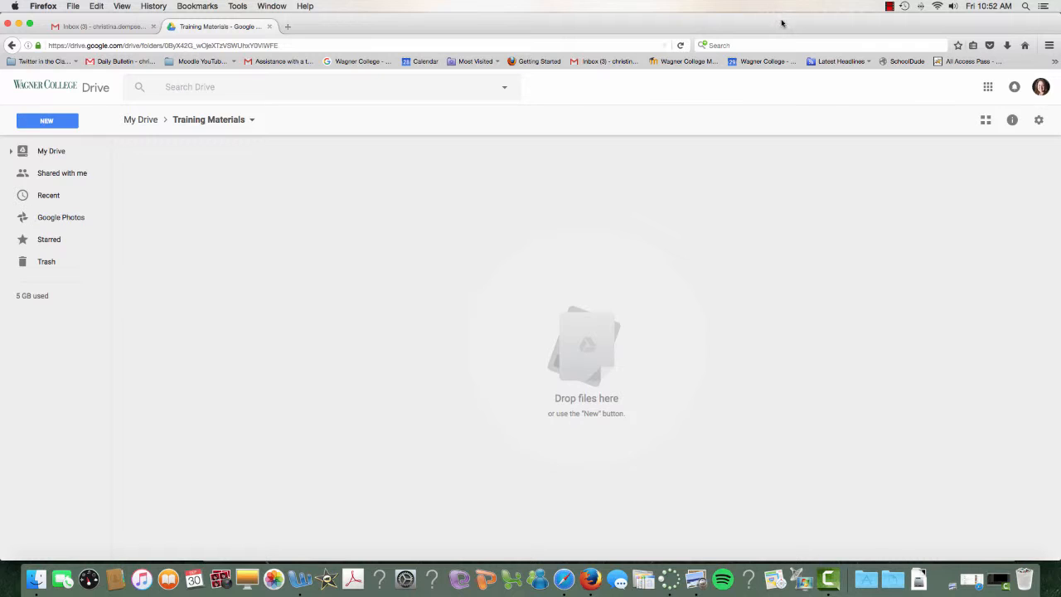
Upload 27 Changing Inbox Theme.mp4 from the Bits and Bytes Tutorial Videos folder on the computer into Training Materials and locate the uploaded file
left_click_drag(784, 24, 556, 40)
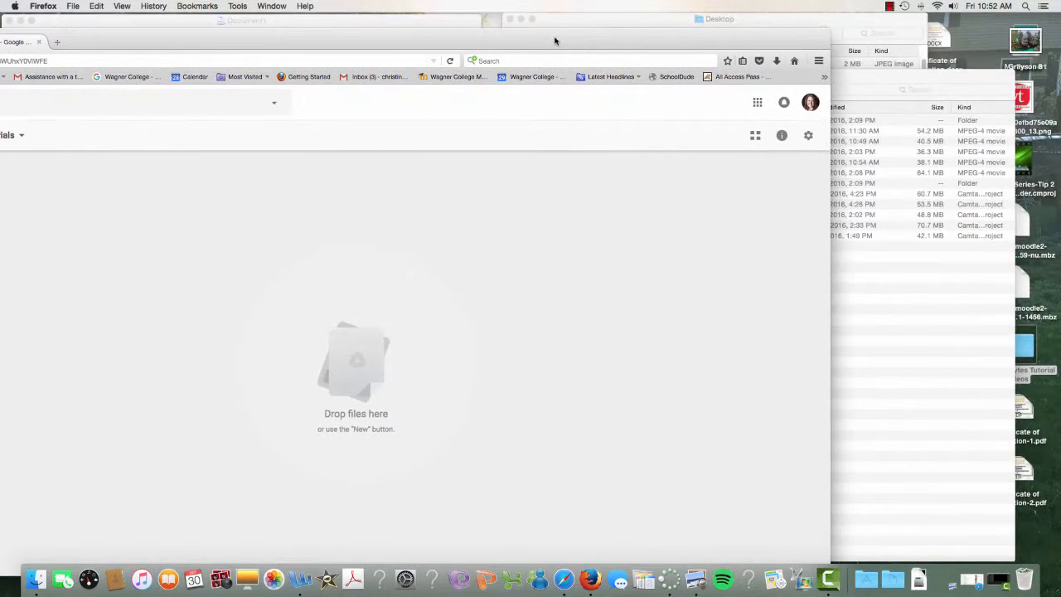
left_click(925, 305)
left_click_drag(289, 89, 467, 82)
left_click(547, 134)
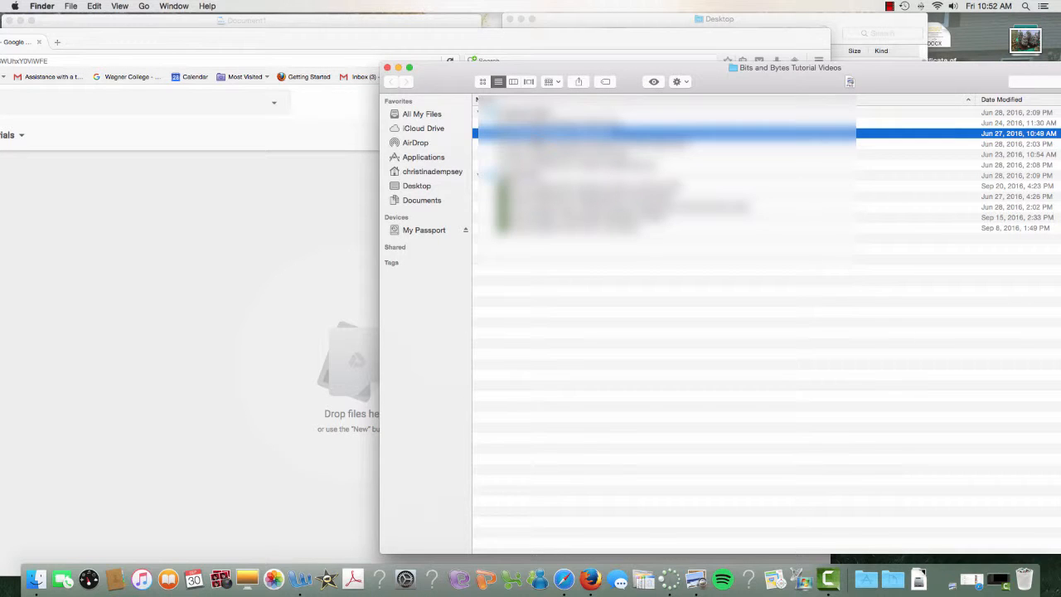
left_click_drag(547, 134, 324, 338)
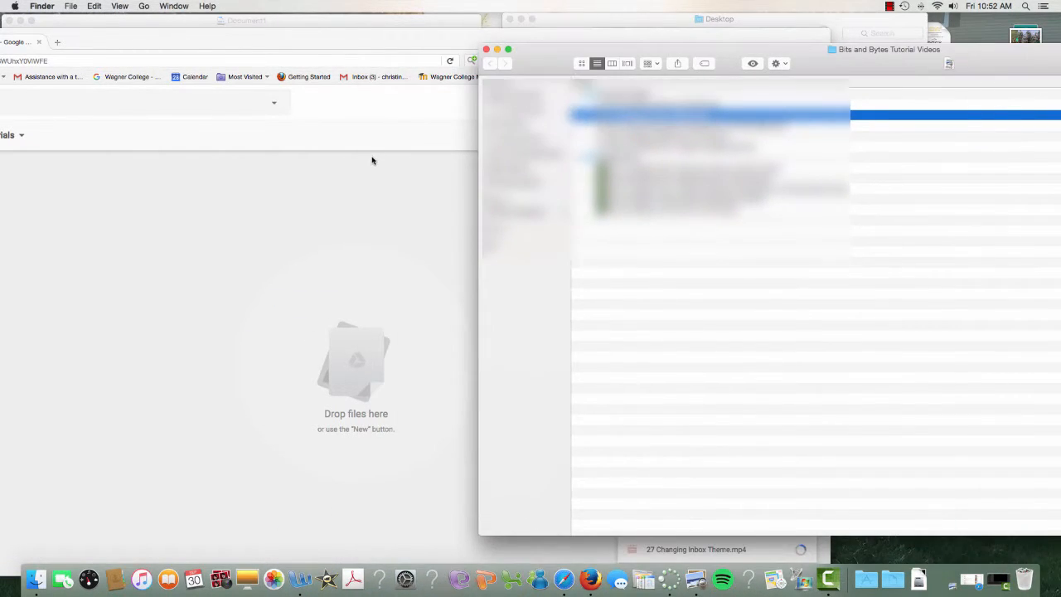
left_click(374, 158)
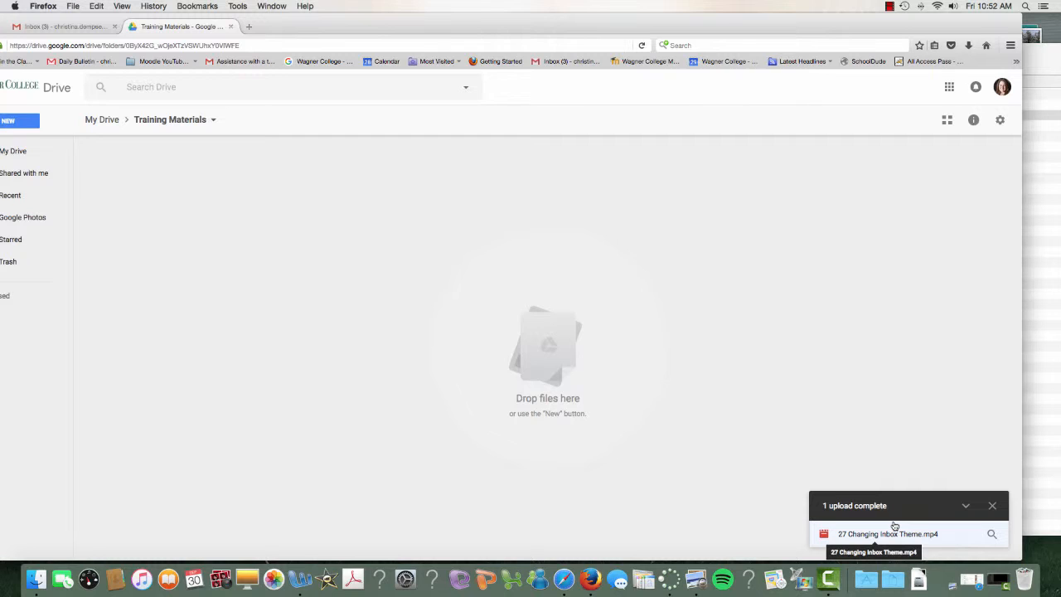
left_click(993, 535)
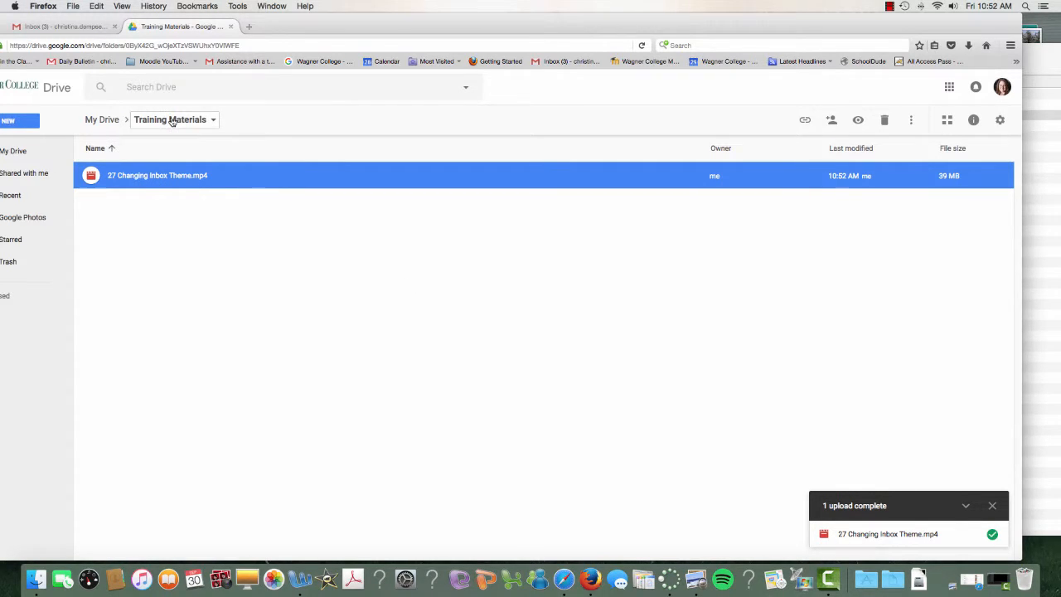
left_click_drag(287, 25, 322, 8)
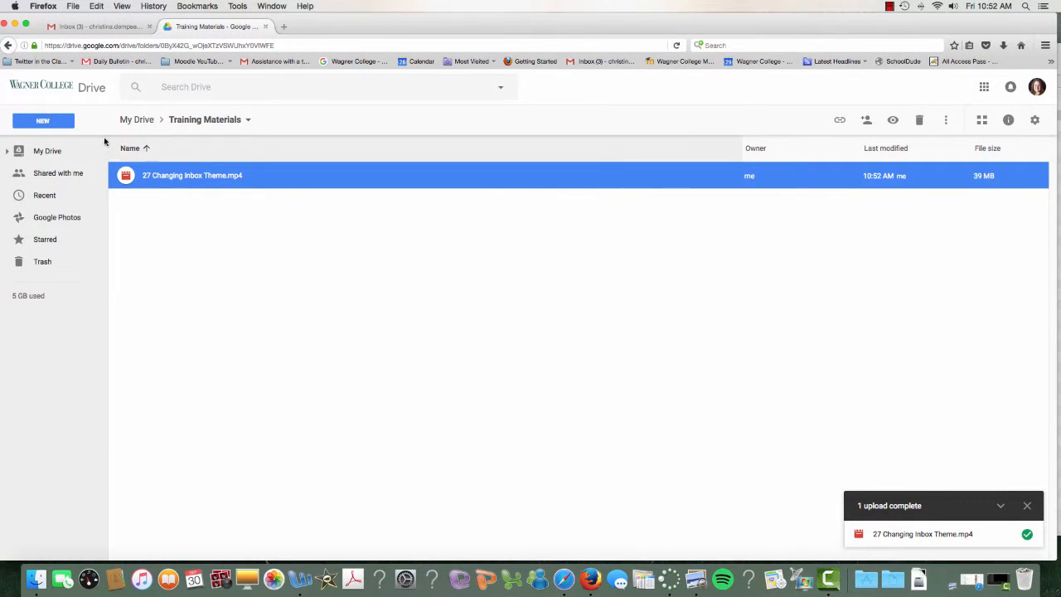
Move Fake Syllabus for GDRIVE workshop.docx and Ideas for Training from My Drive into the Training Materials folder
left_click(141, 121)
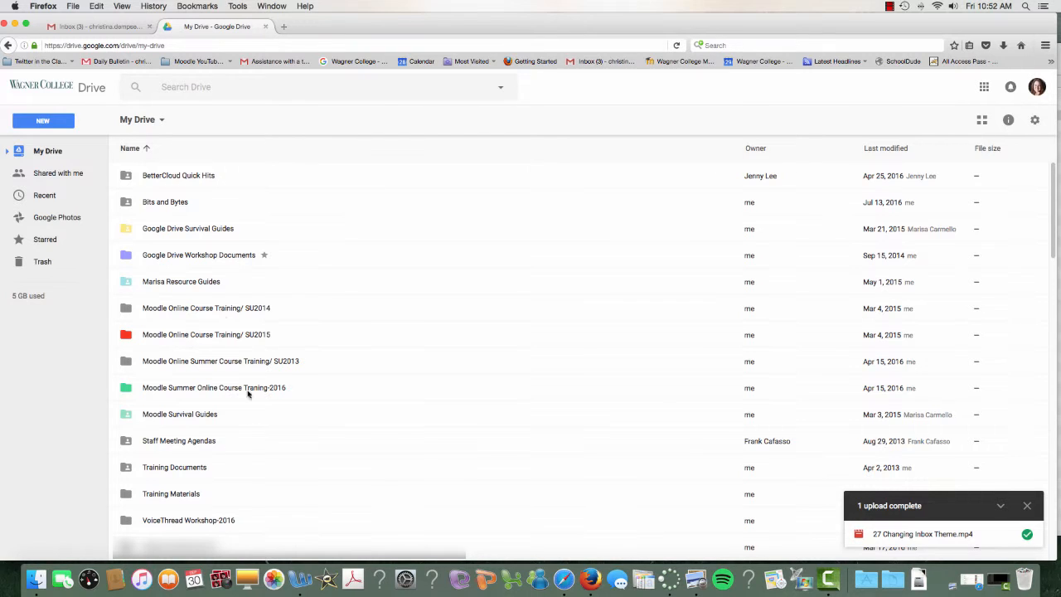
scroll(249, 437, "down", 3)
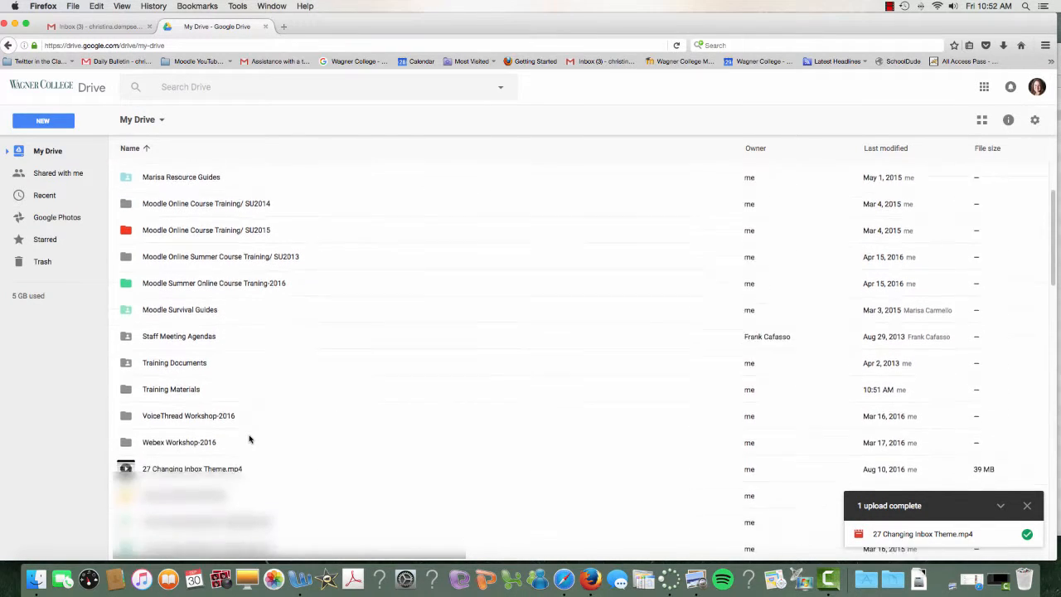
scroll(249, 438, "down", 5)
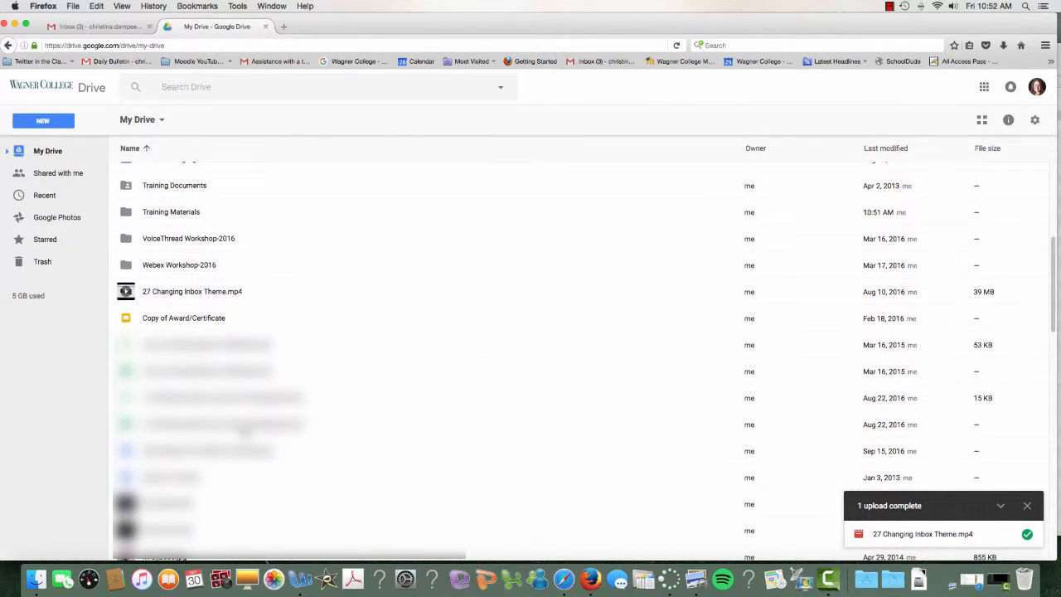
left_click(242, 442)
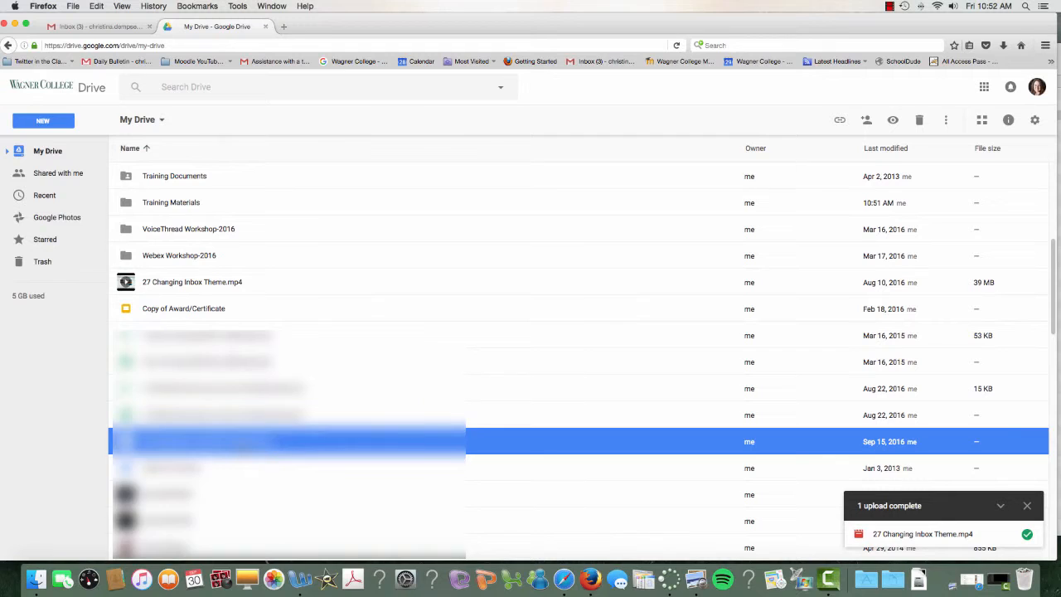
left_click(241, 470, "shift")
right_click(245, 470)
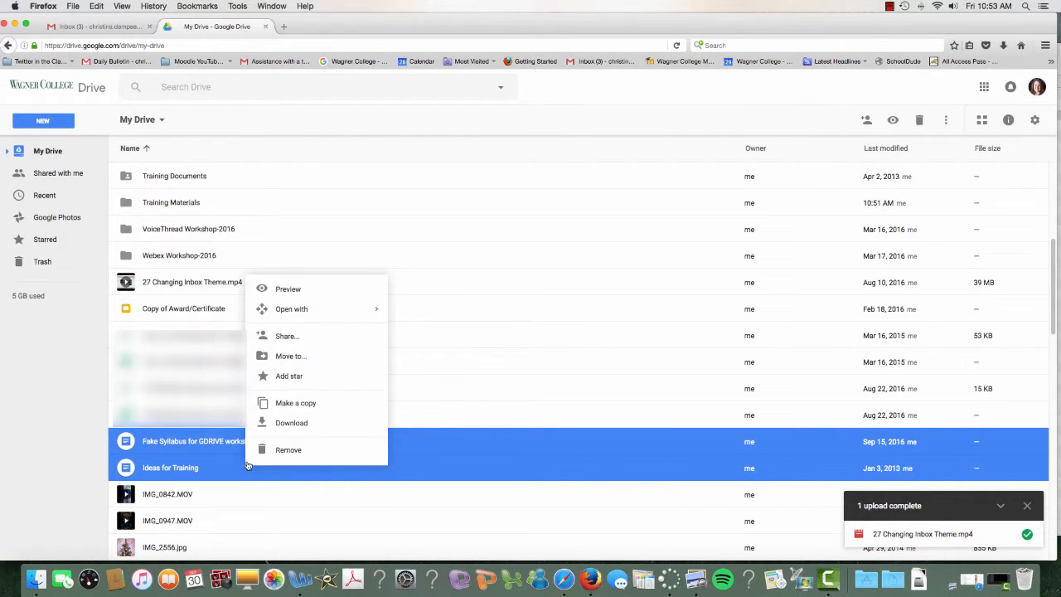
left_click(296, 358)
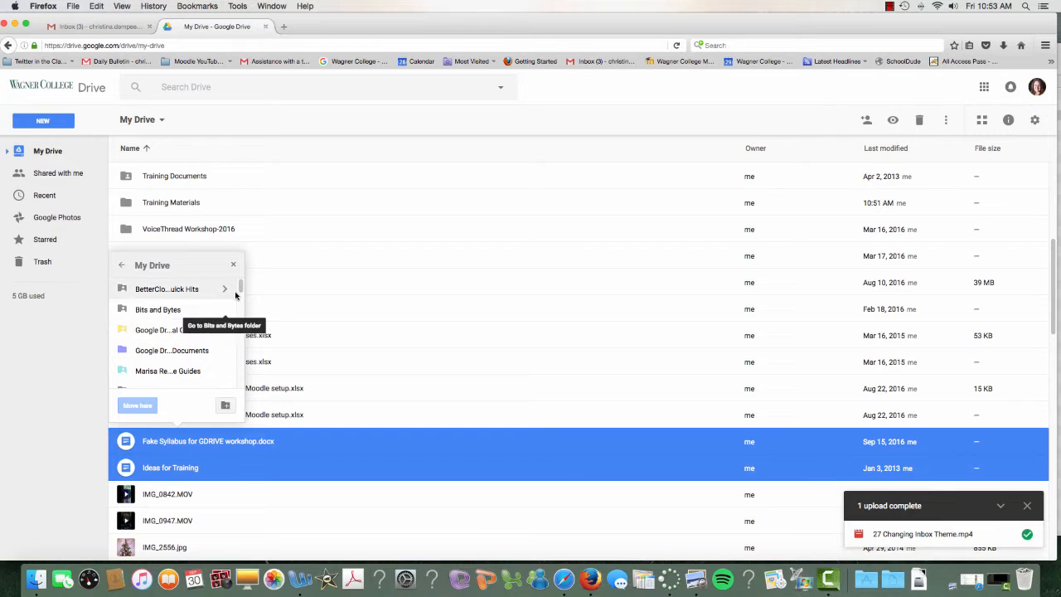
left_click_drag(241, 289, 242, 313)
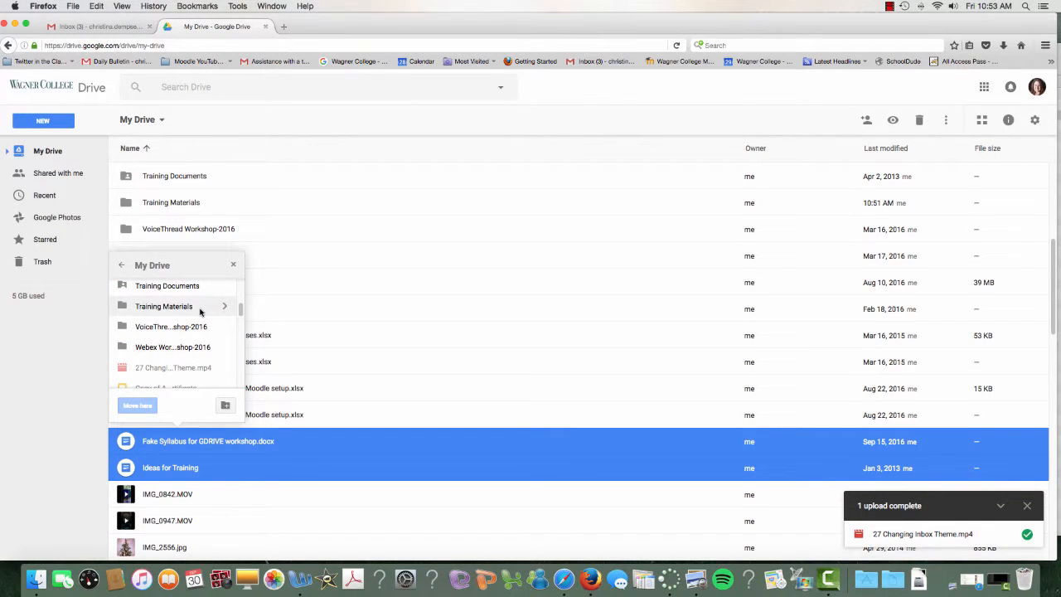
left_click(203, 312)
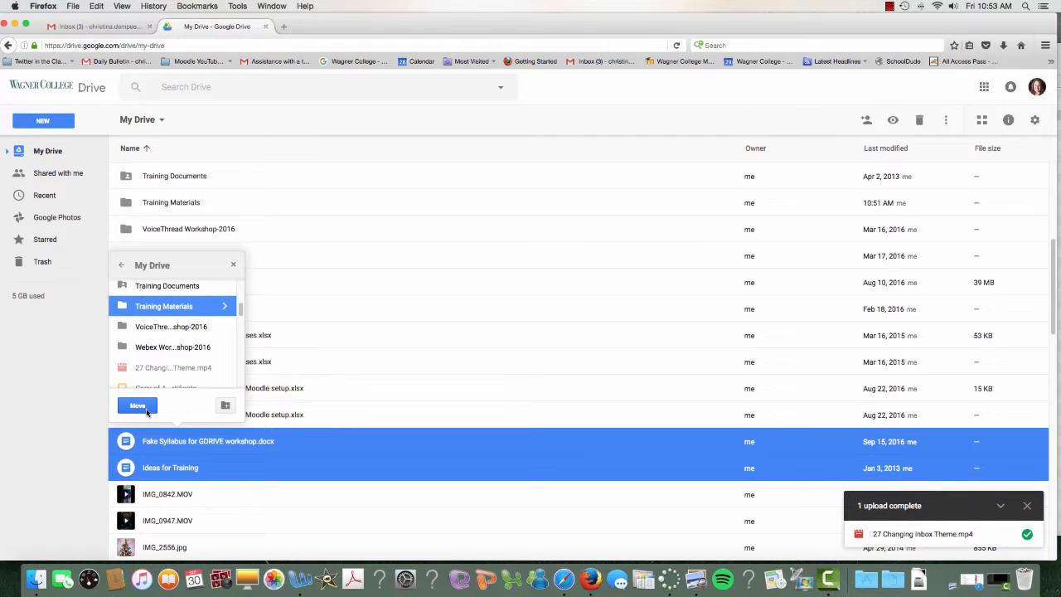
left_click(149, 410)
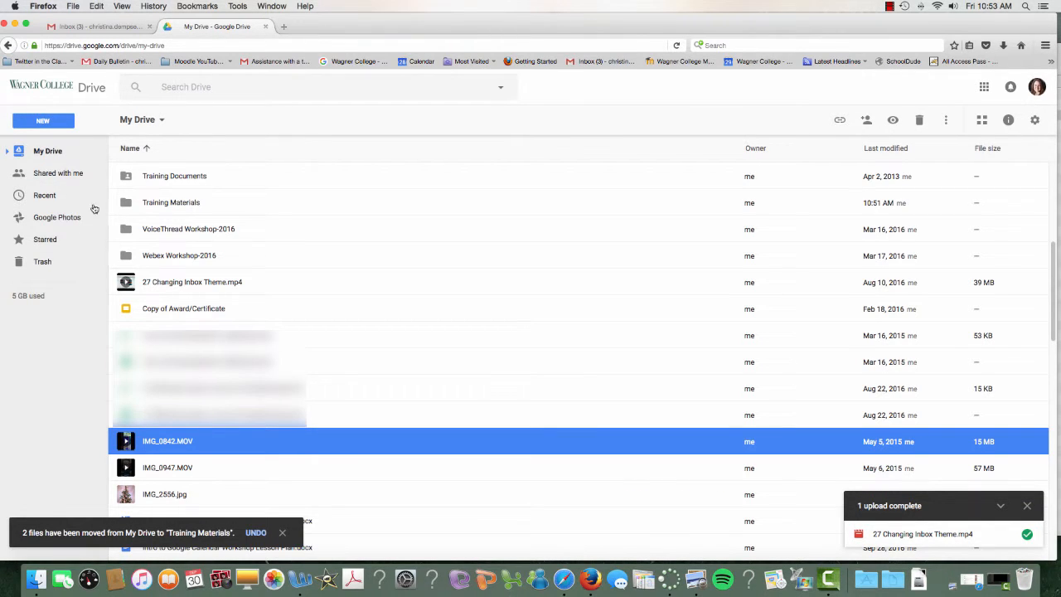
Create a Training Videos subfolder inside Training Materials and move 27 Changing Inbox Theme.mp4 into it
double_click(189, 202)
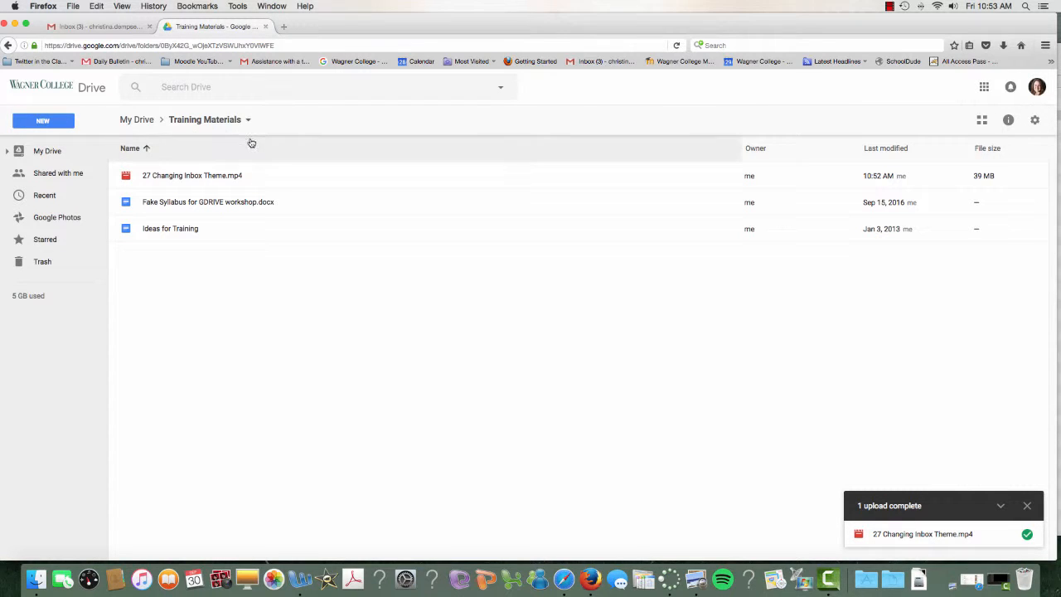
left_click(67, 121)
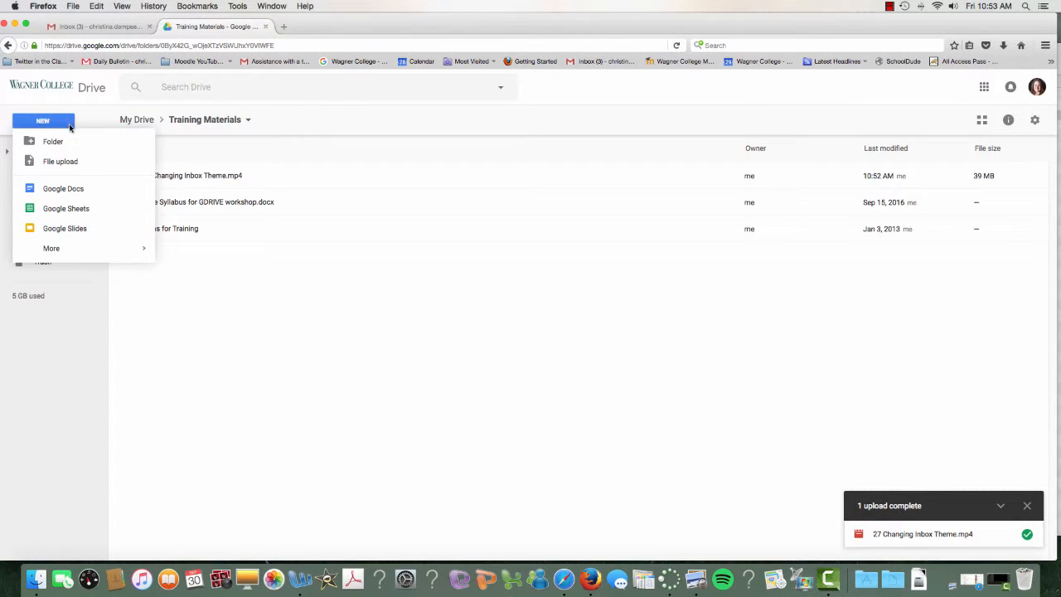
left_click(79, 146)
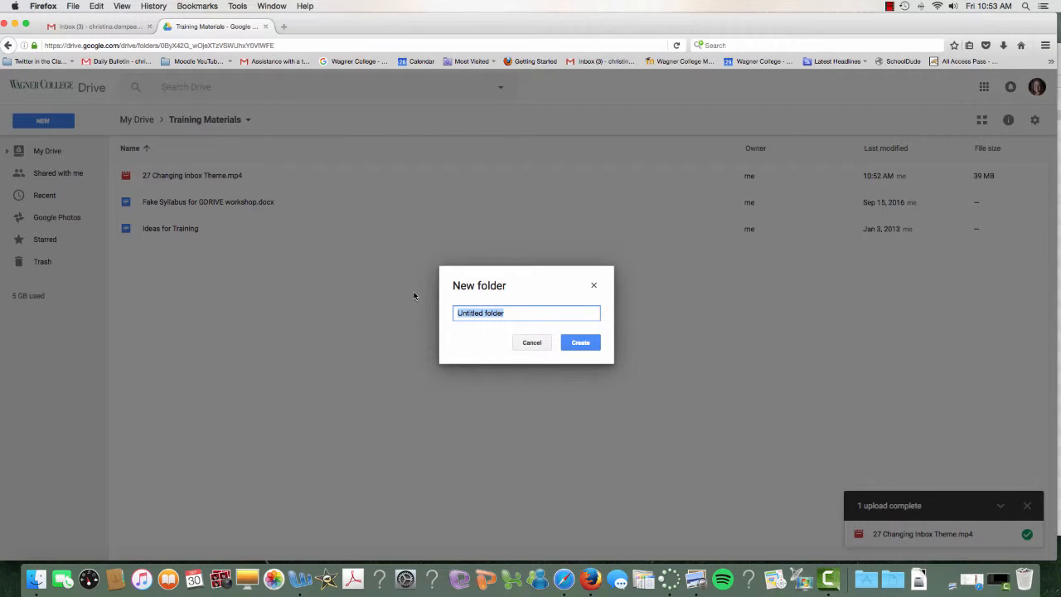
type("test")
key("BackSpace")
key("BackSpace")
key("BackSpace")
type("raining Videos")
left_click(580, 342)
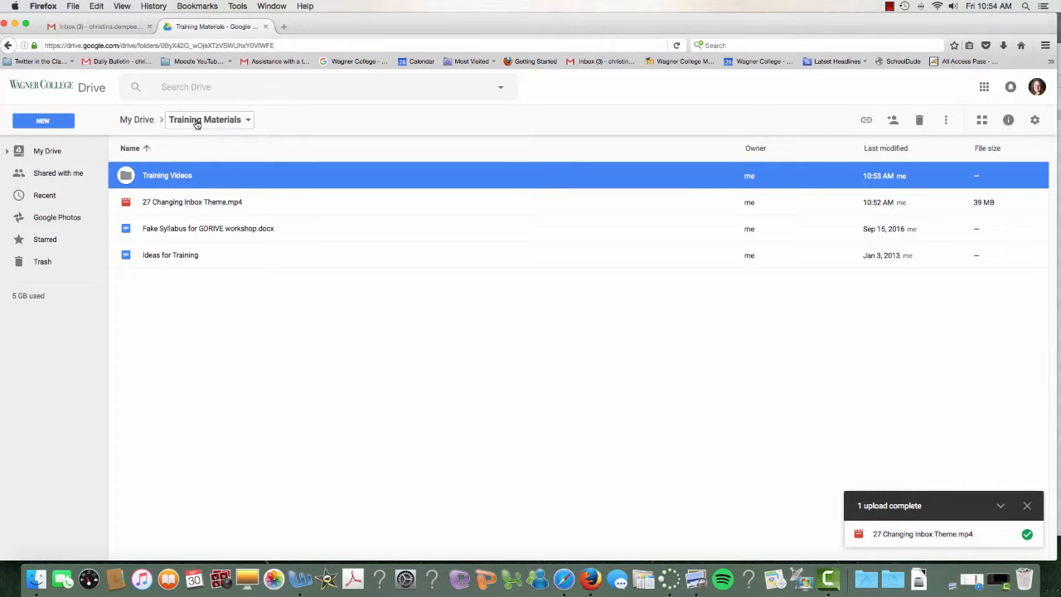
left_click(182, 203)
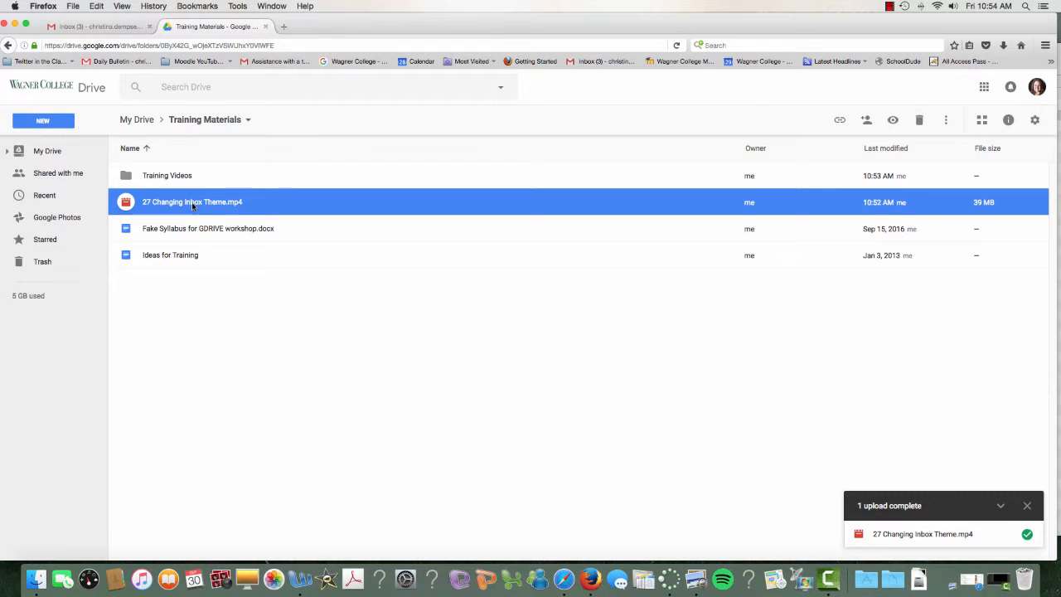
left_click_drag(191, 205, 179, 172)
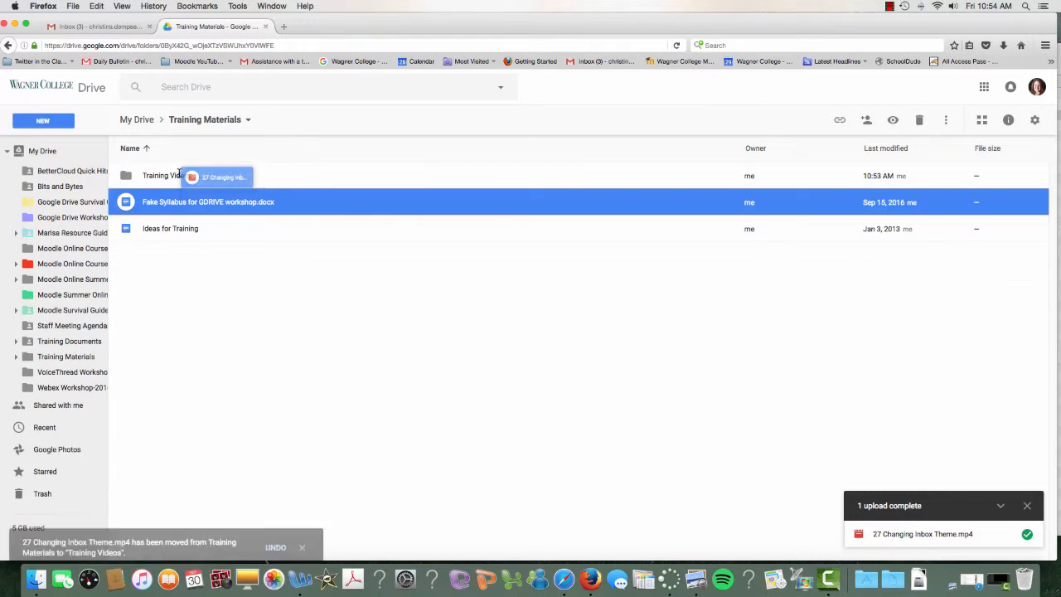
right_click(190, 204)
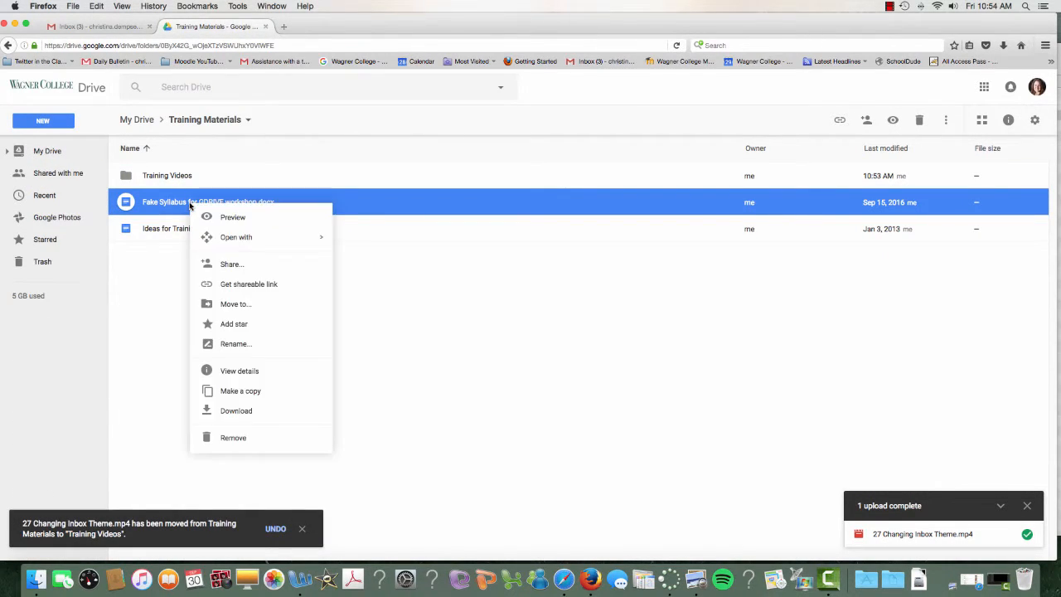
left_click(280, 307)
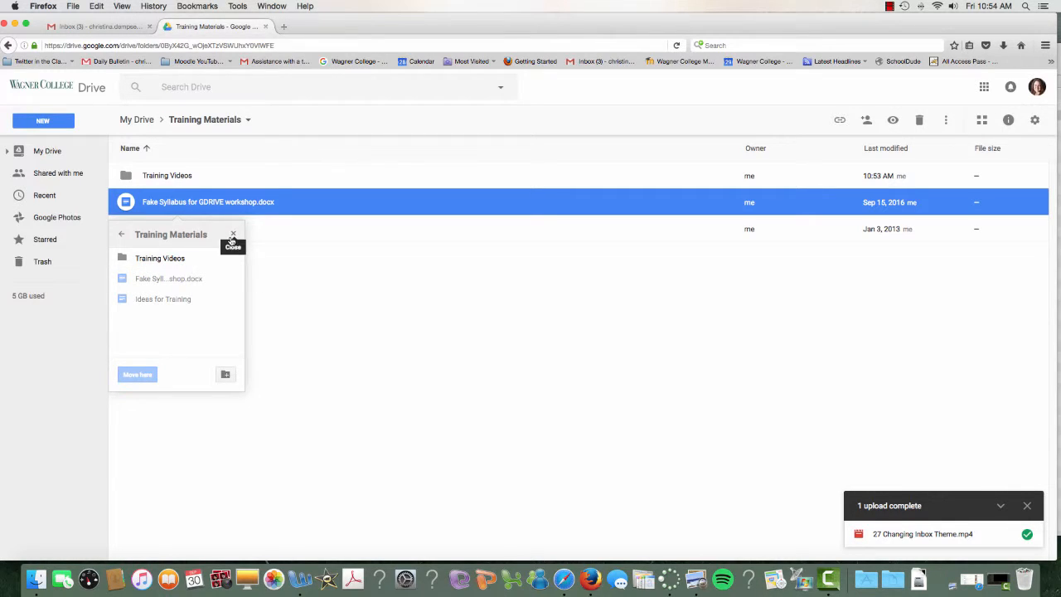
left_click(232, 241)
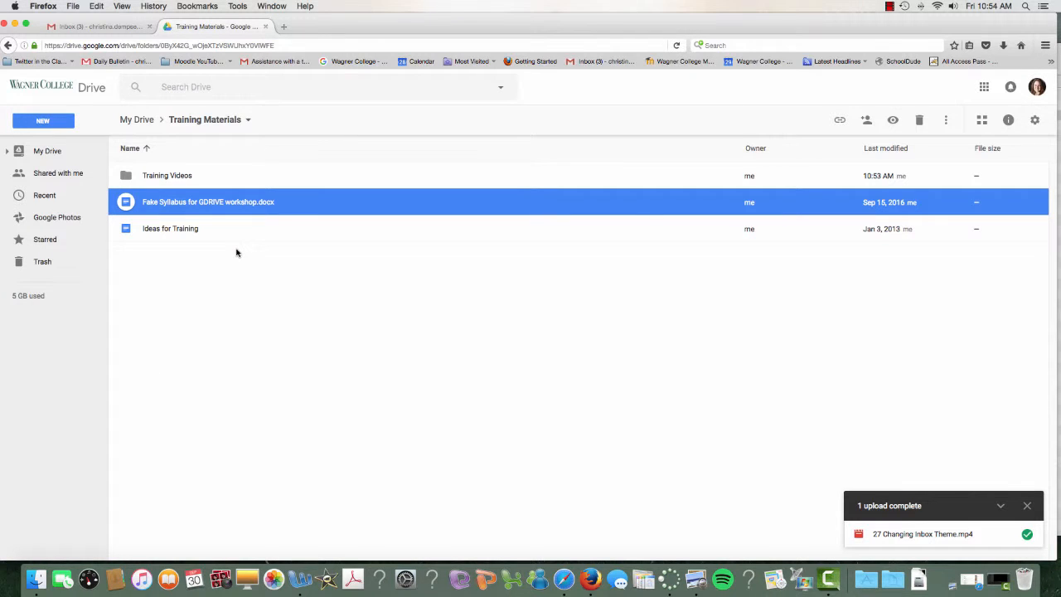
Create a second subfolder named Training Documents inside Training Materials
left_click(64, 123)
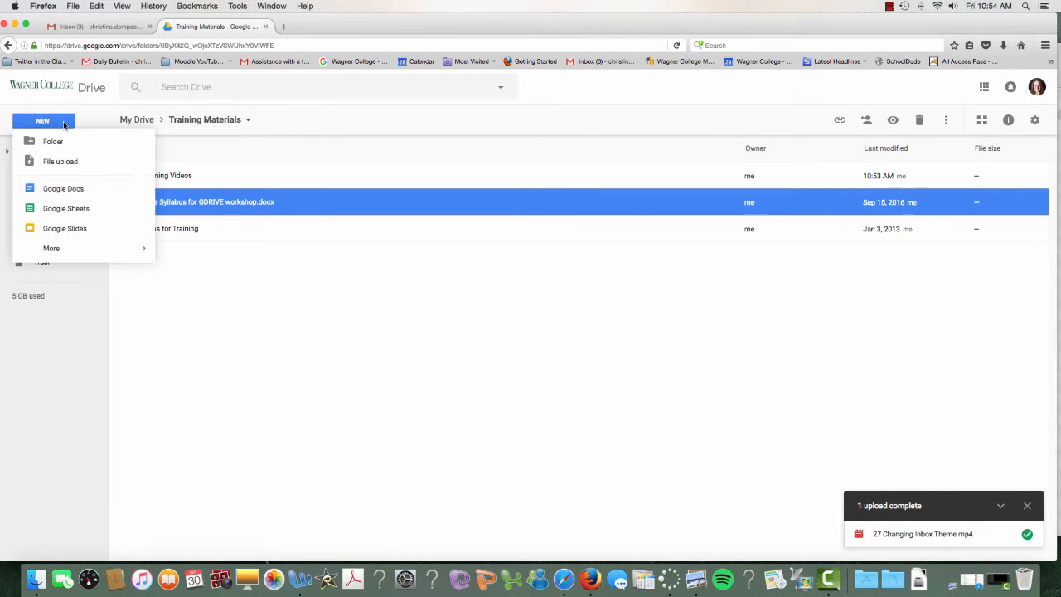
left_click(93, 142)
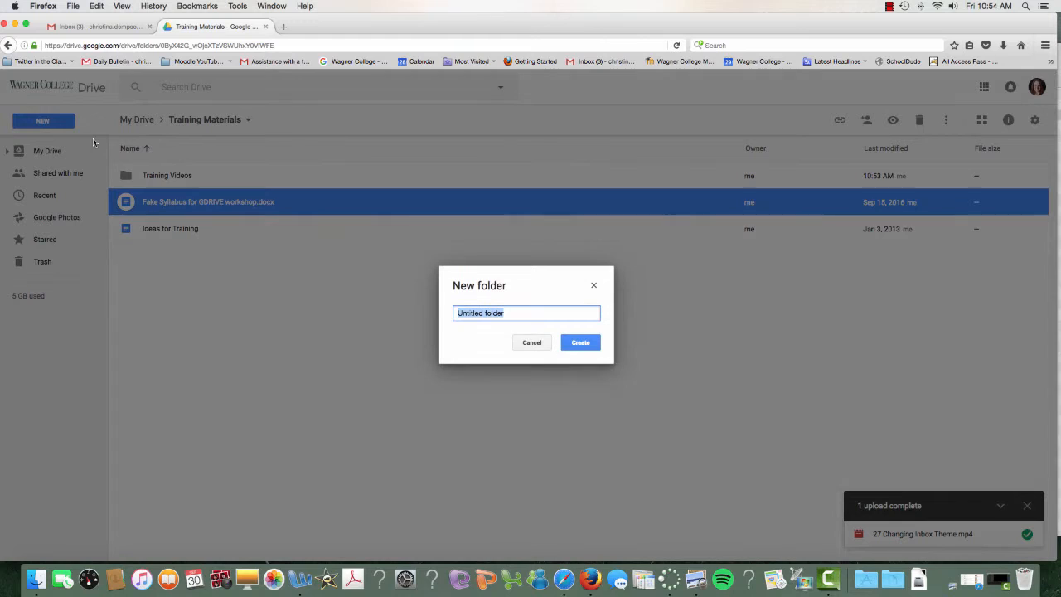
type("Tra")
type("ining Docuen")
type("ments")
key("Return")
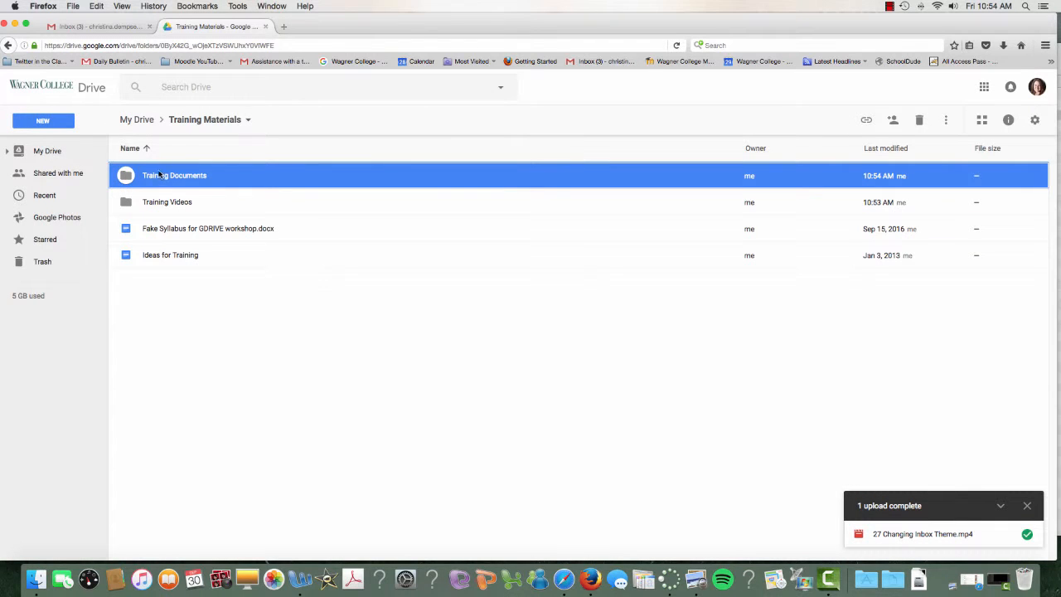
Move Fake Syllabus for GDRIVE workshop.docx and Ideas for Training together into the Training Documents subfolder
left_click(168, 229)
left_click(174, 255, "shift")
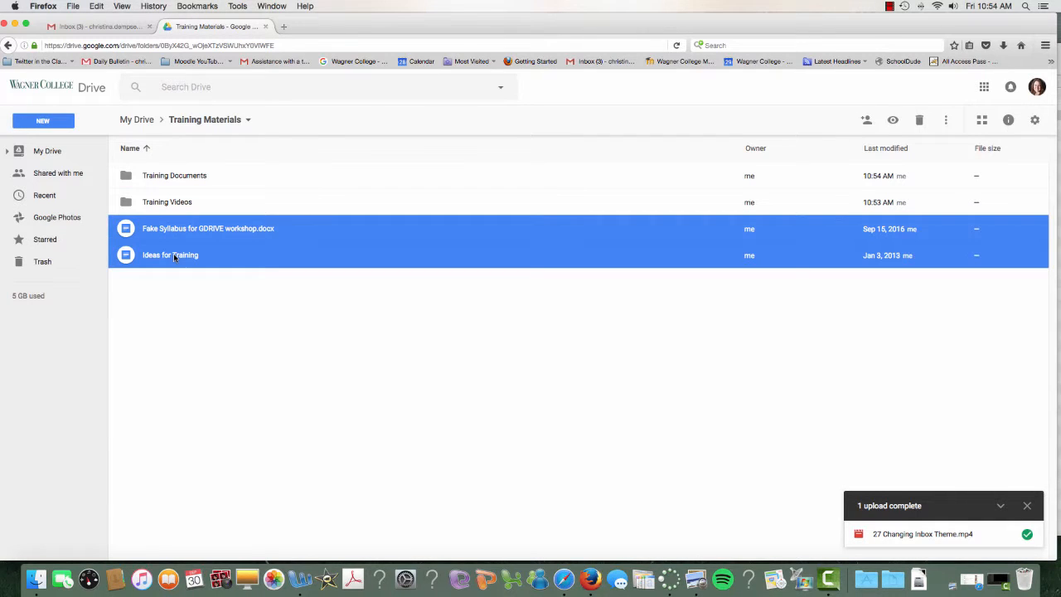
right_click(181, 228)
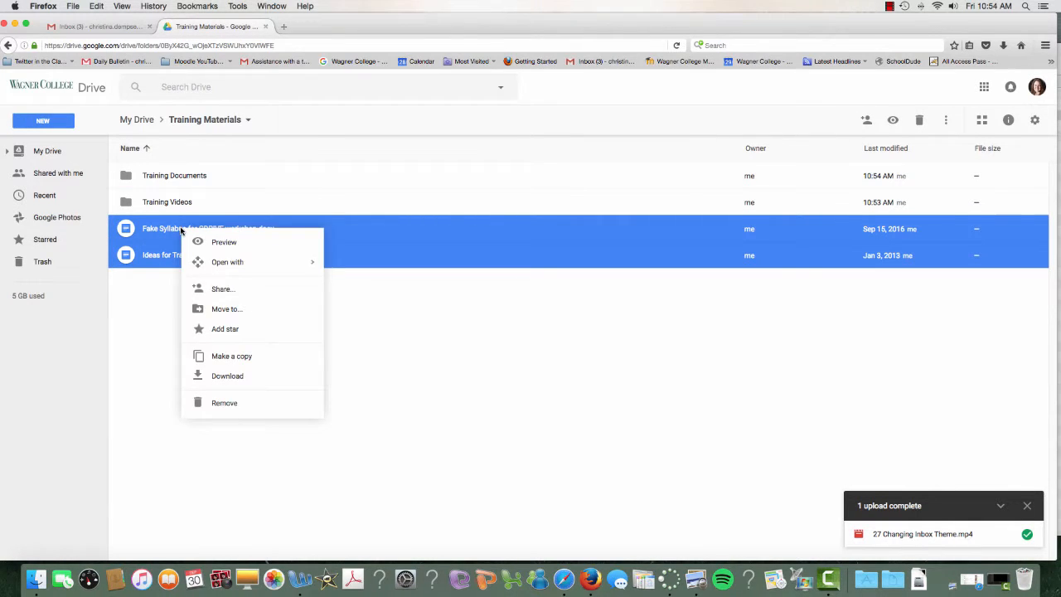
left_click(226, 311)
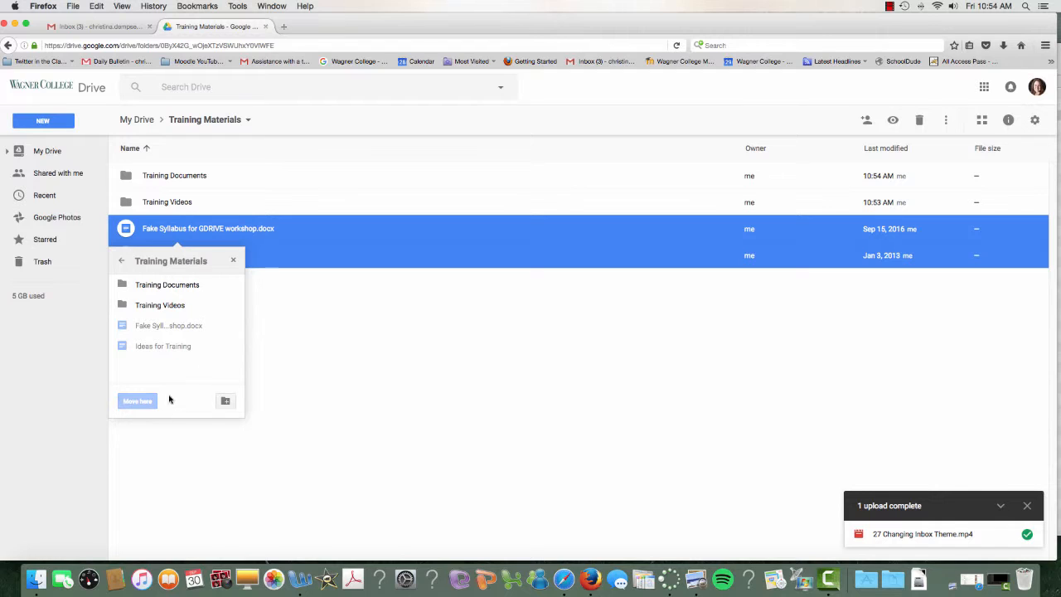
left_click(161, 287)
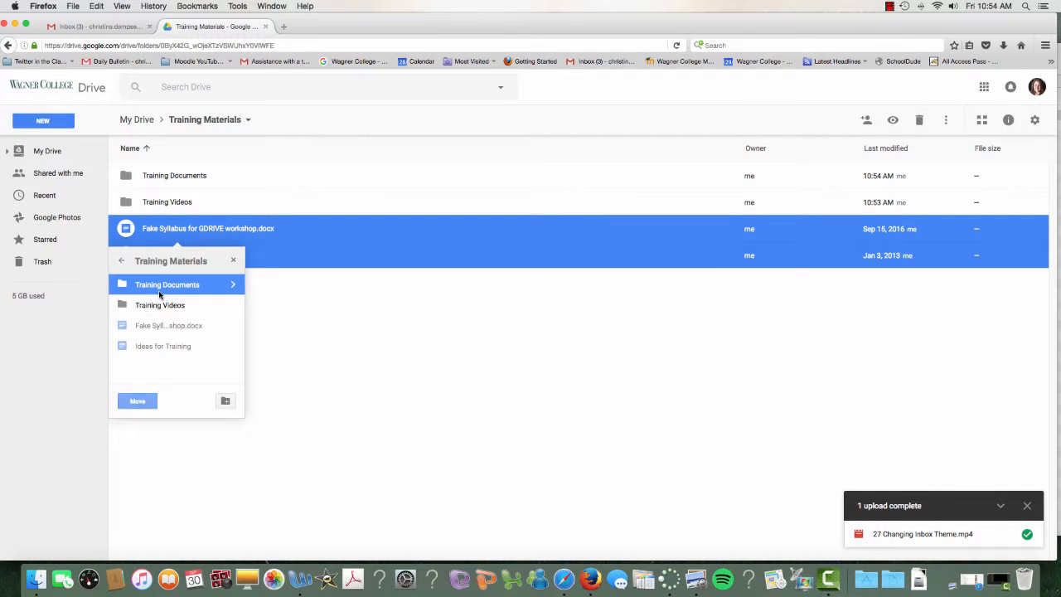
left_click(138, 402)
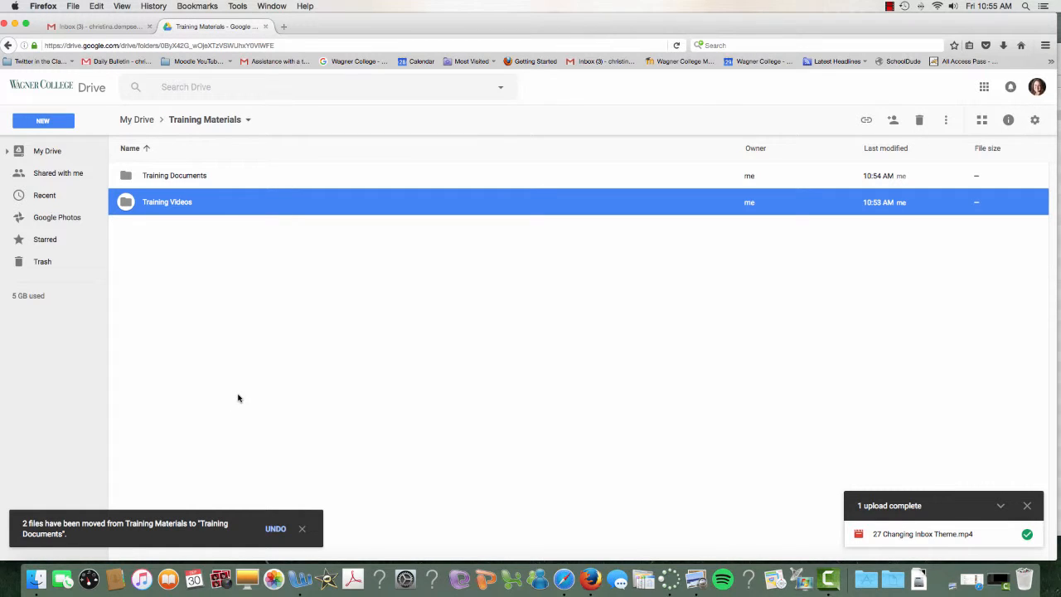
Check the contents of the Training Documents subfolder, return to Training Materials, and change the subfolder's color to light purple
double_click(182, 182)
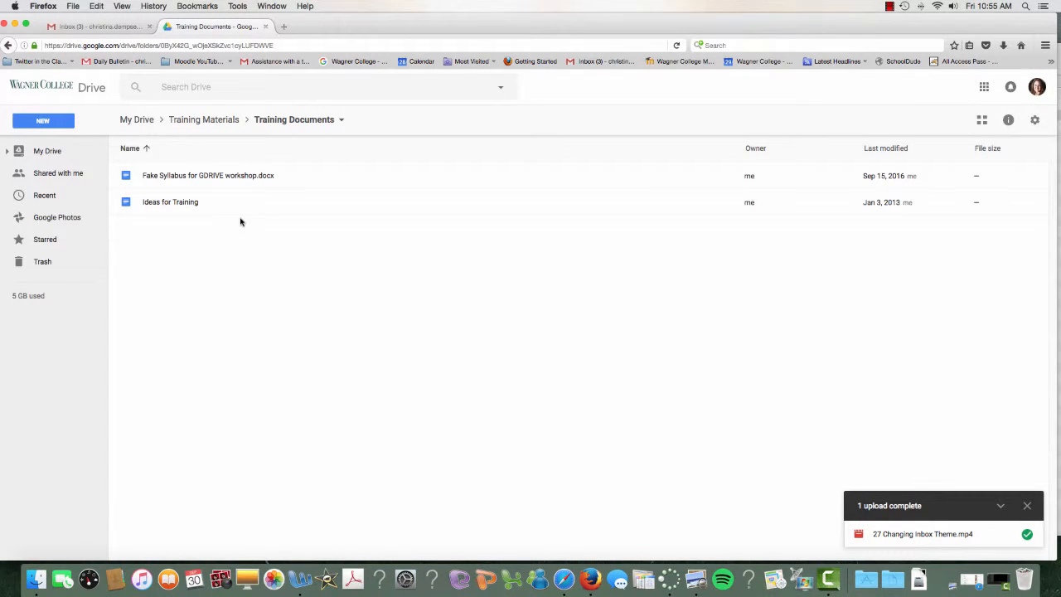
left_click(190, 123)
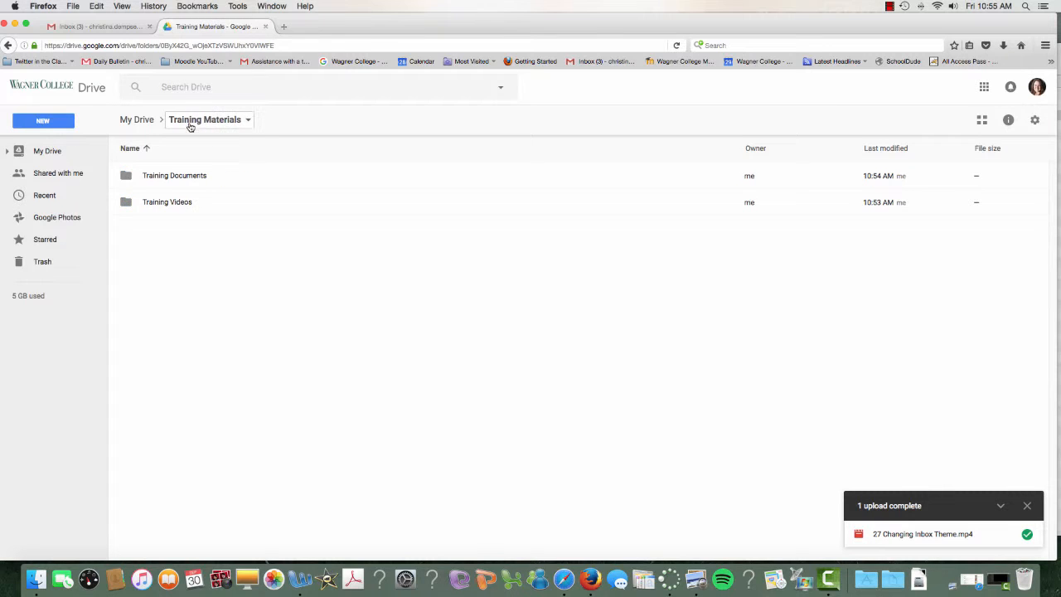
left_click(126, 177)
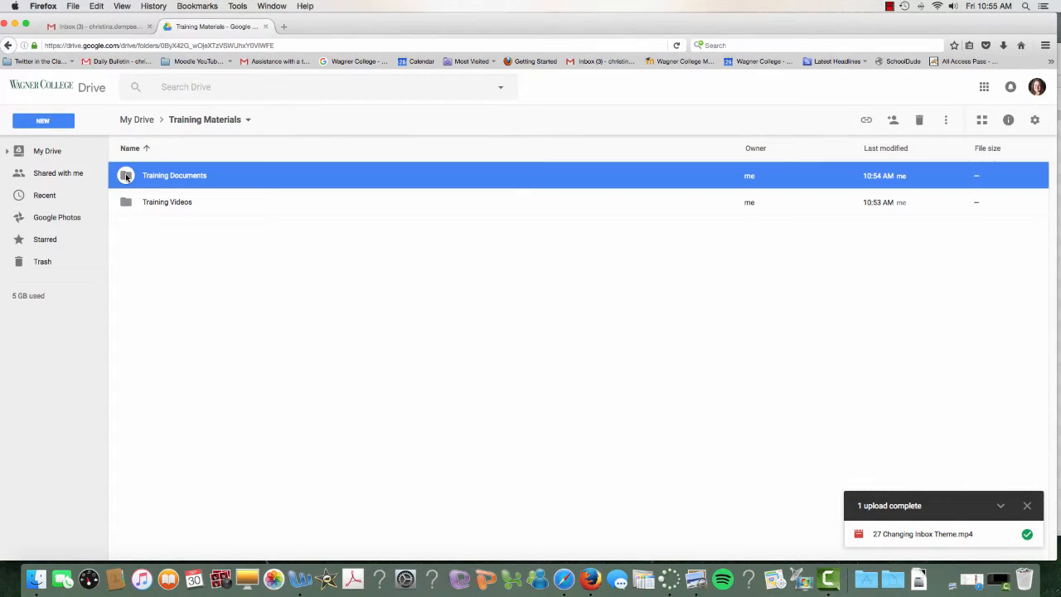
right_click(126, 176)
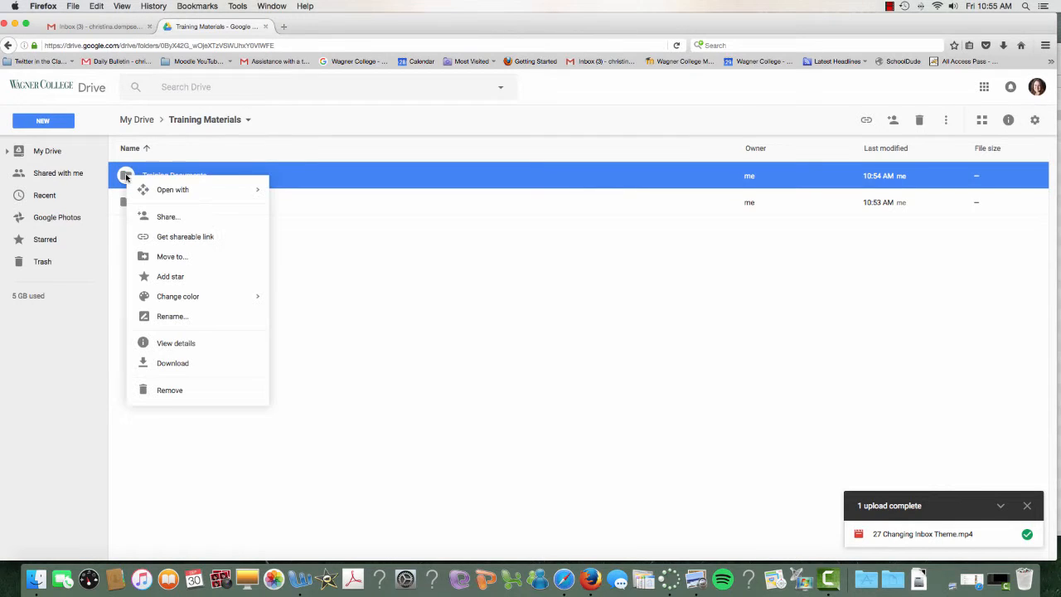
mouse_move(209, 301)
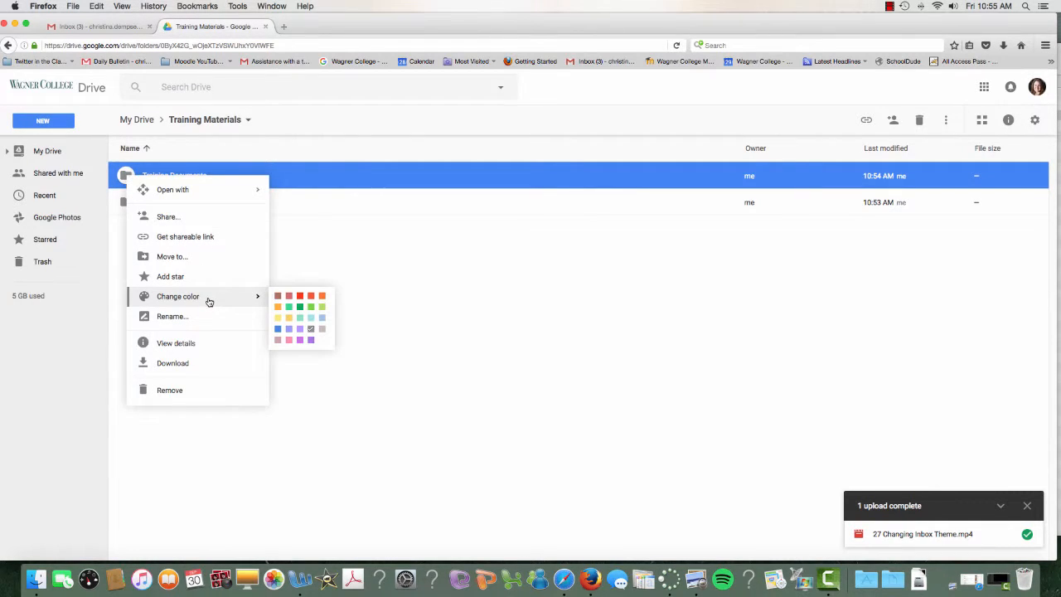
left_click(302, 334)
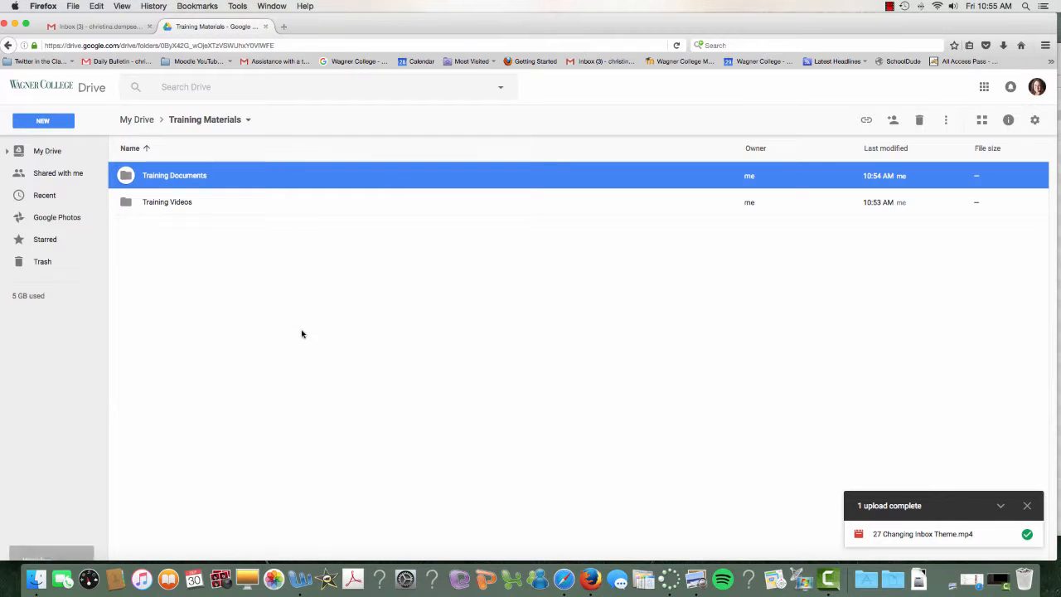
Change the color of the Training Videos subfolder to green
left_click(128, 204)
right_click(128, 204)
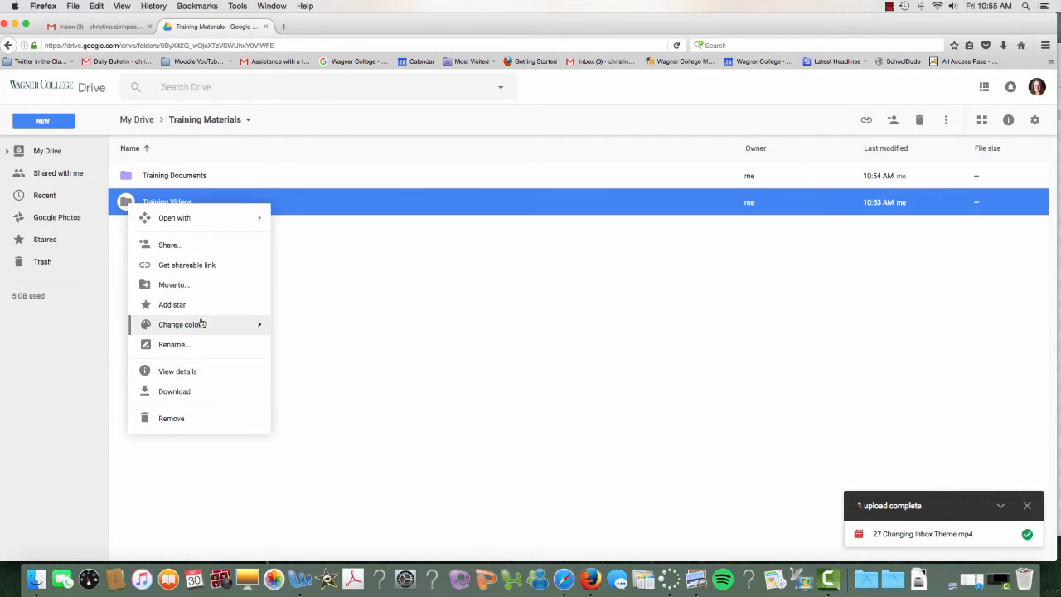
mouse_move(204, 327)
left_click(313, 335)
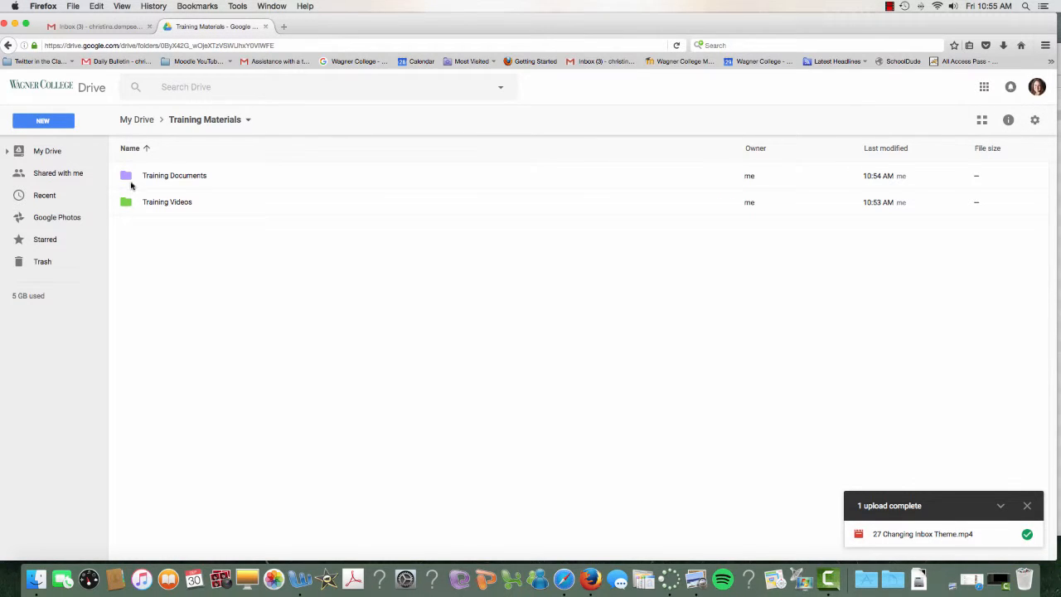
Change the color of the Training Materials folder in My Drive to yellow and check the subfolders inside it
left_click(138, 120)
left_click(202, 494)
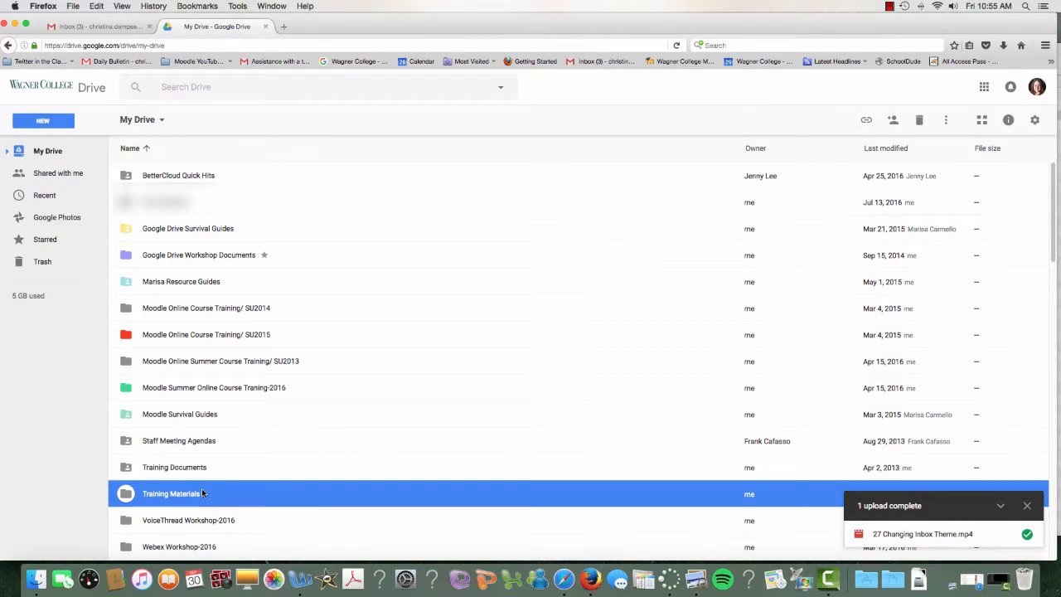
right_click(174, 495)
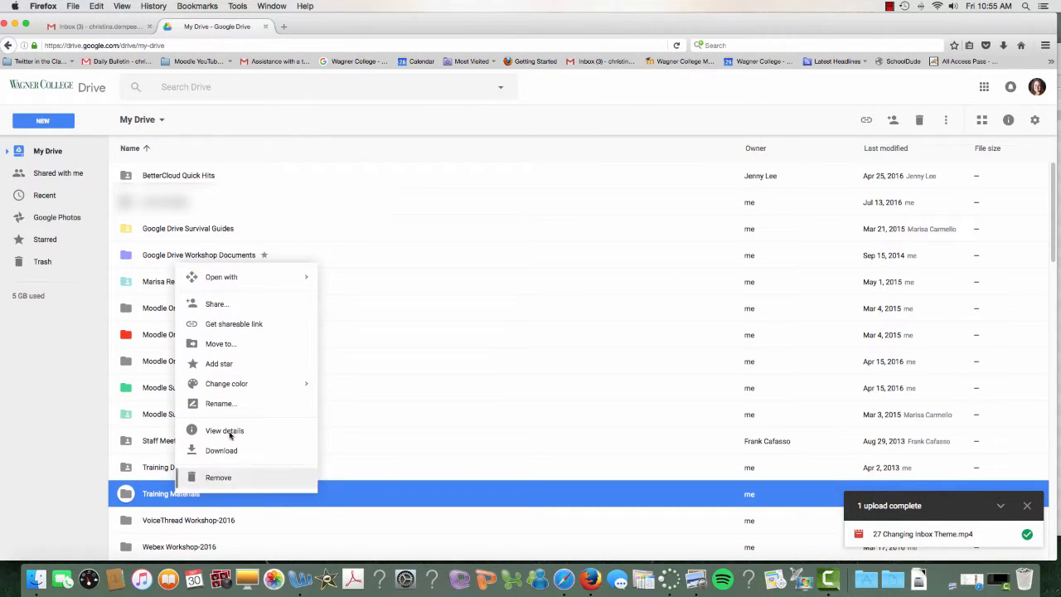
mouse_move(252, 391)
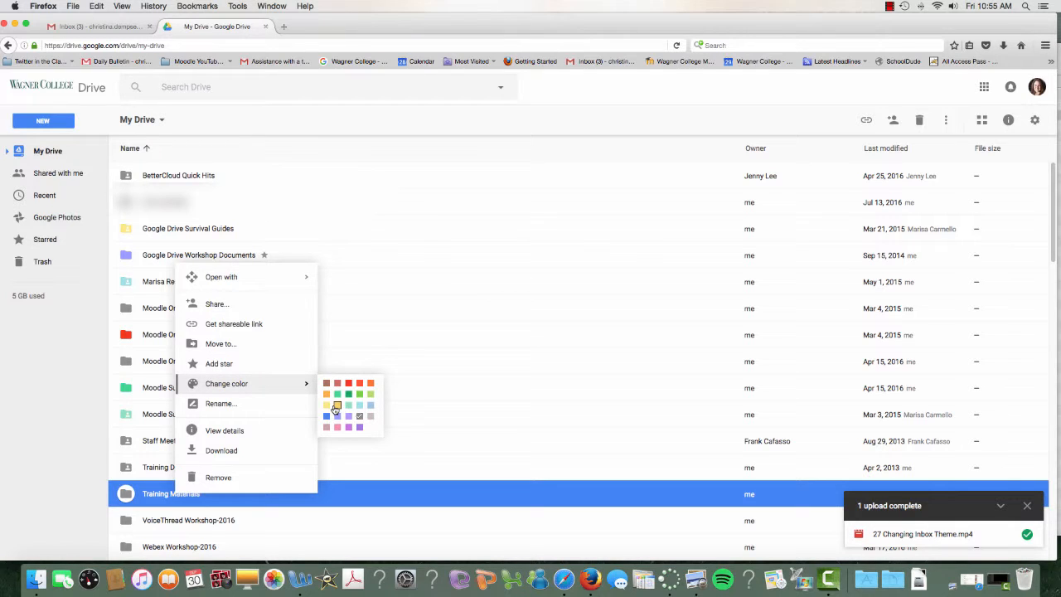
left_click(327, 405)
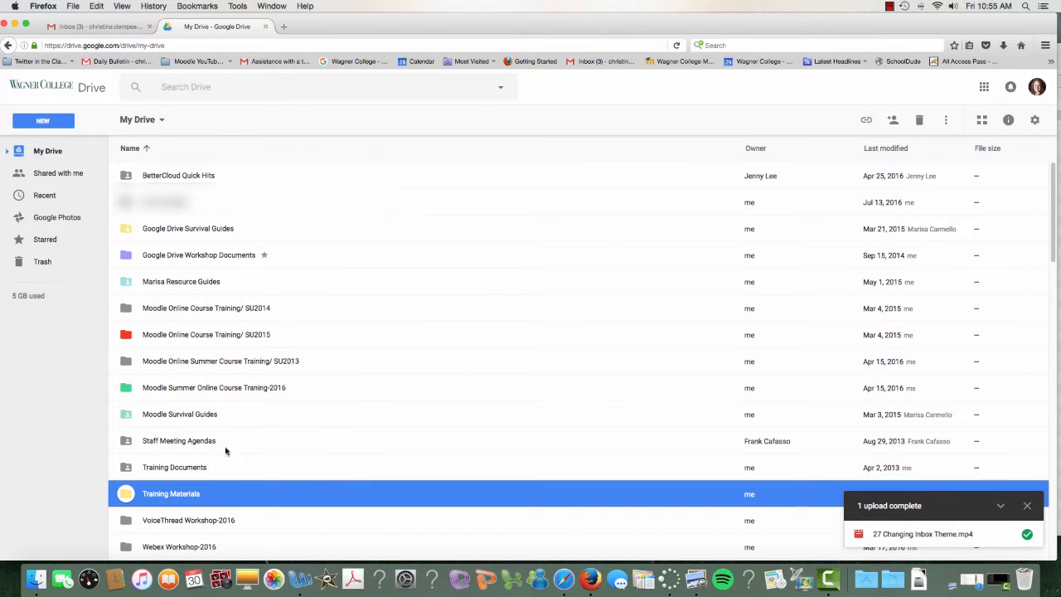
double_click(161, 498)
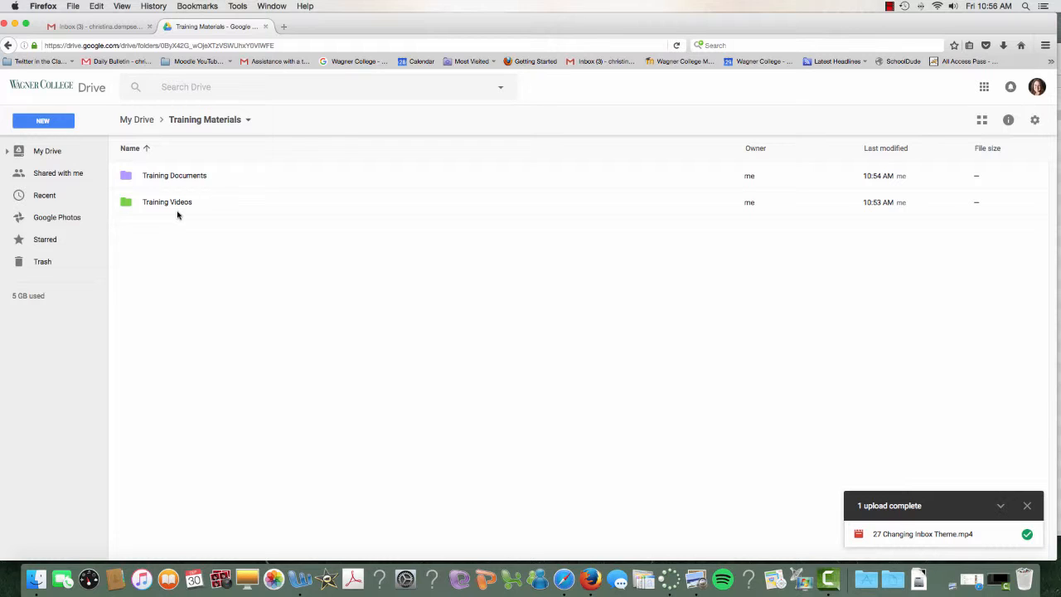
left_click(138, 121)
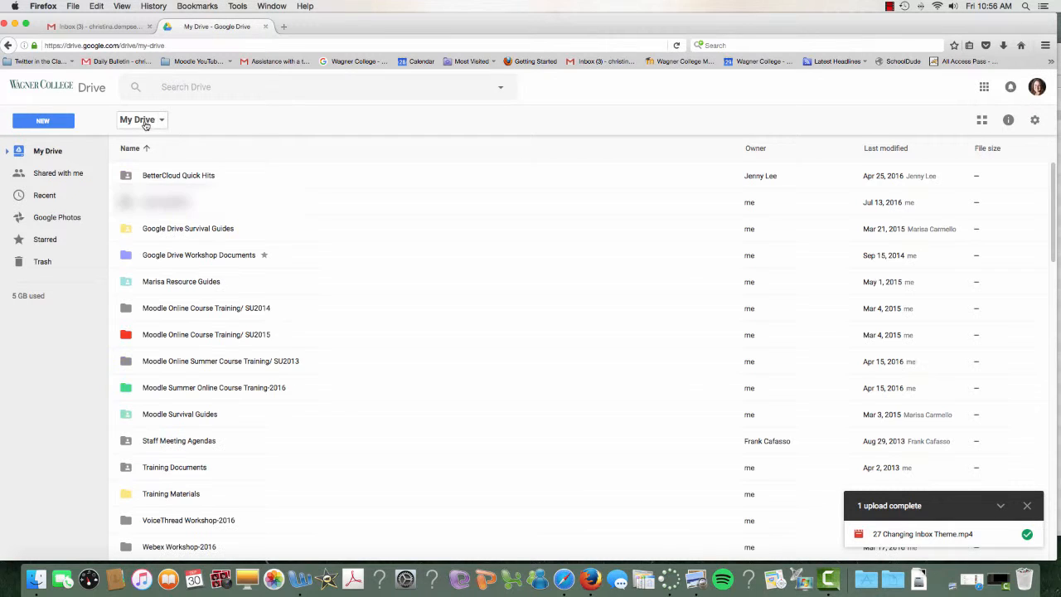
Start sharing the Training Materials folder from My Drive and add the recipient by name
left_click(184, 497)
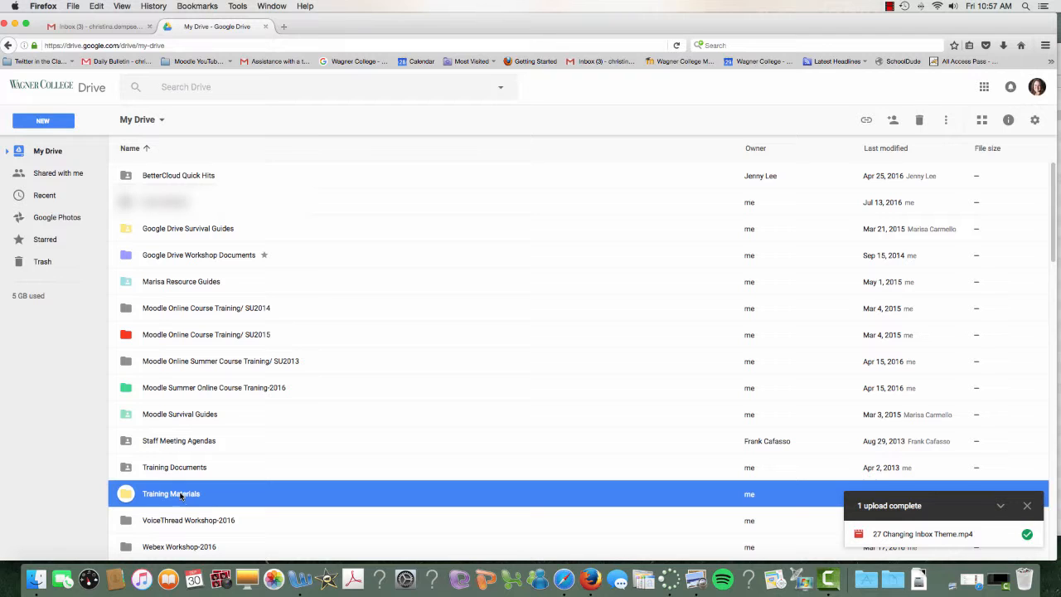
right_click(183, 496)
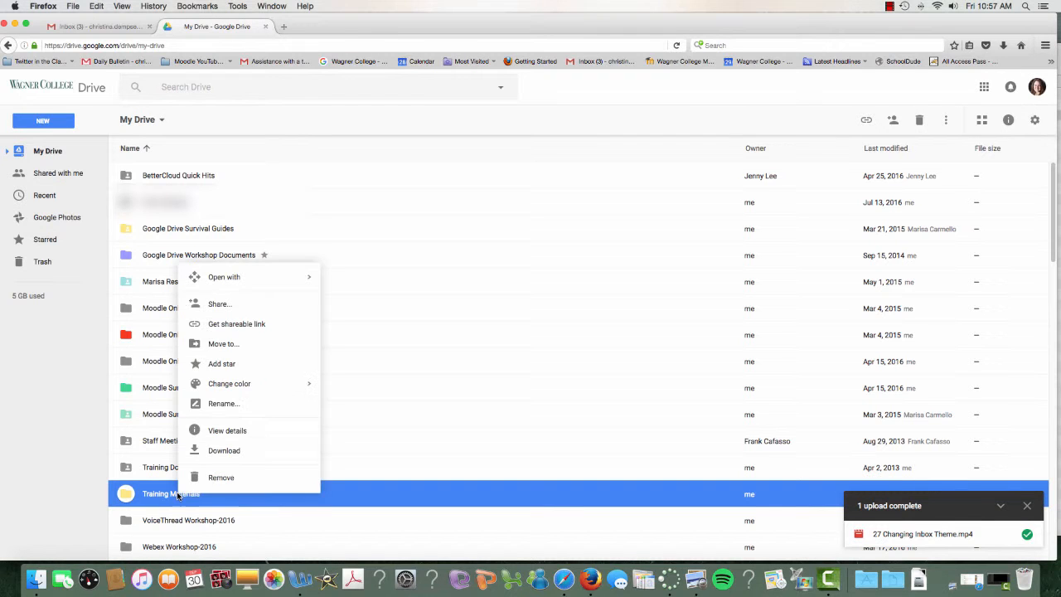
left_click(218, 304)
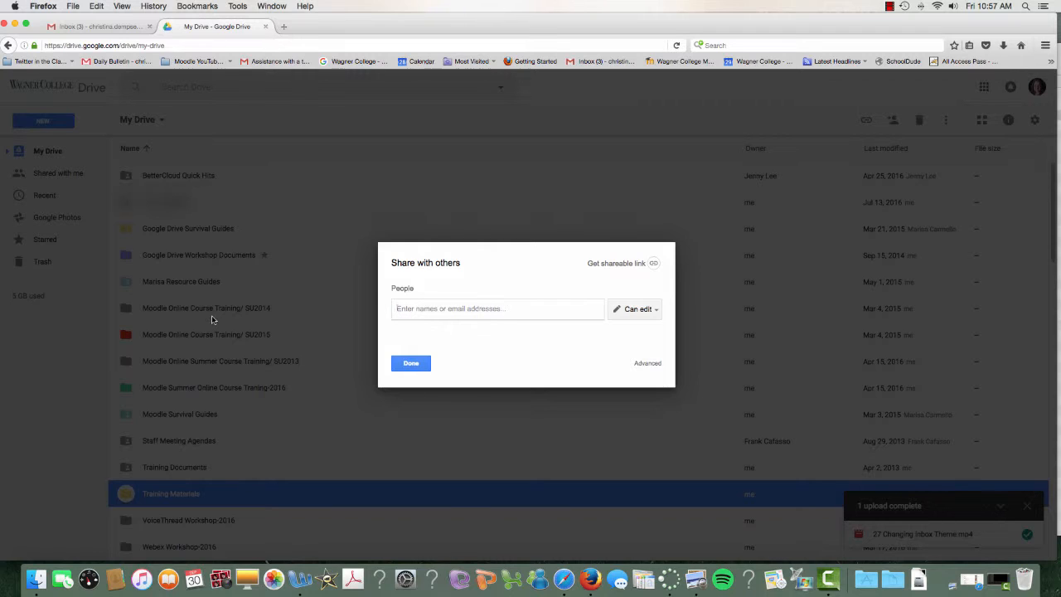
type("christina")
key("Return")
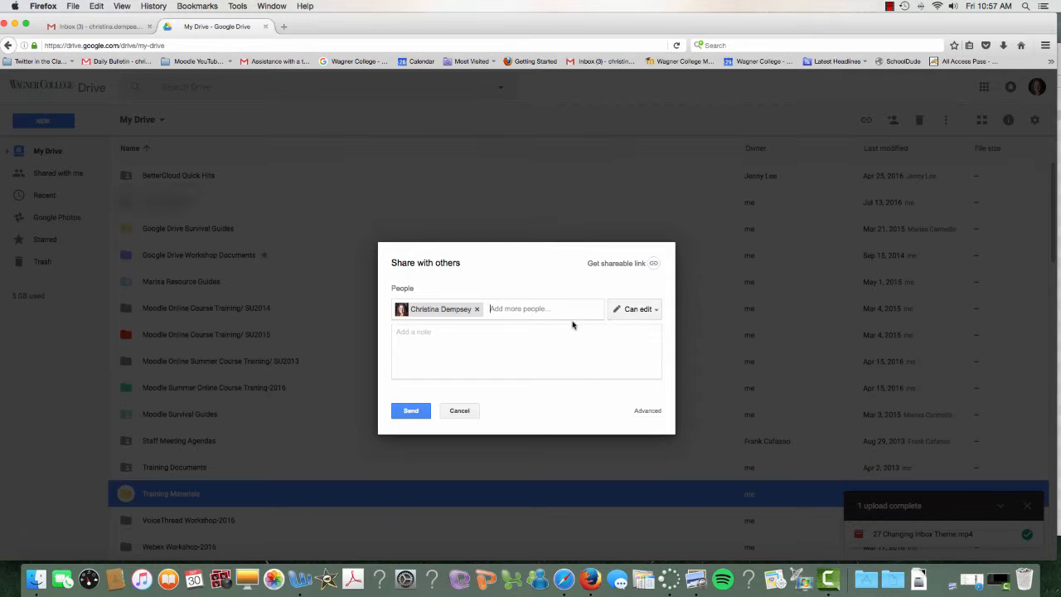
Set the recipient's permission to Can view and add the note "Here are the training documents"
left_click(637, 315)
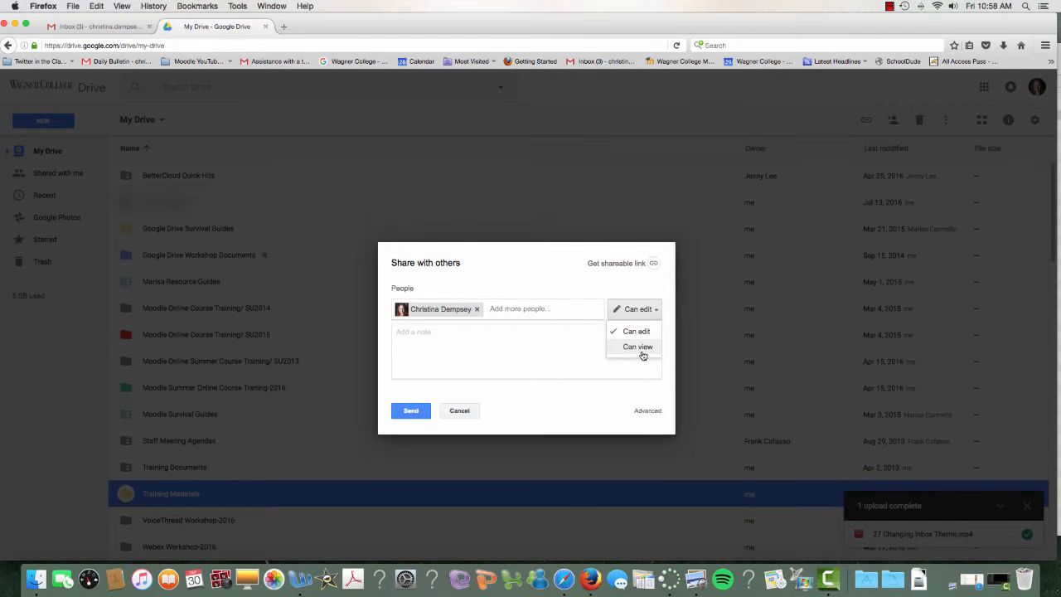
left_click(640, 348)
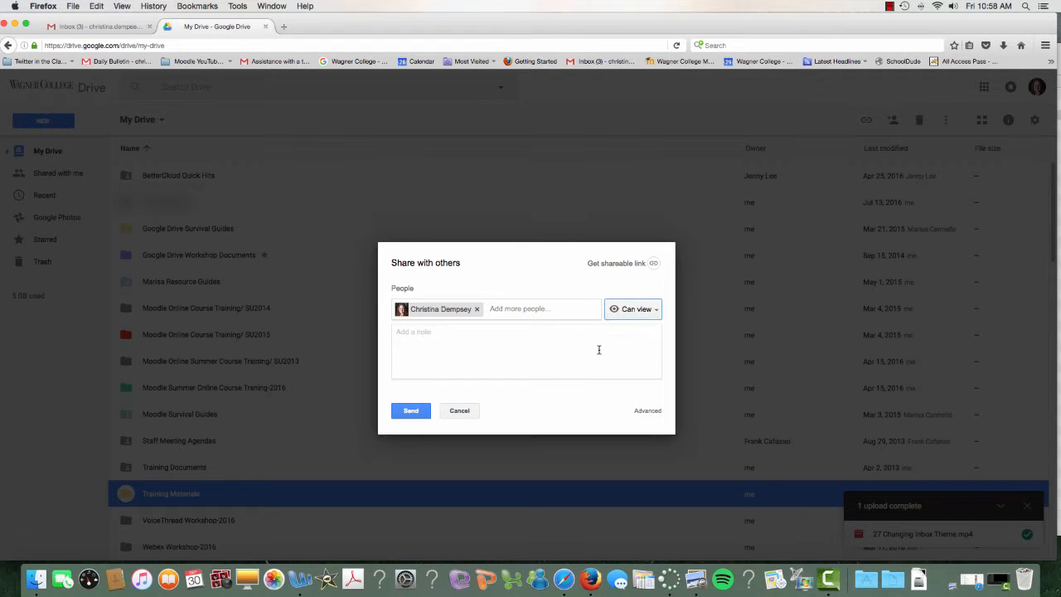
left_click(549, 376)
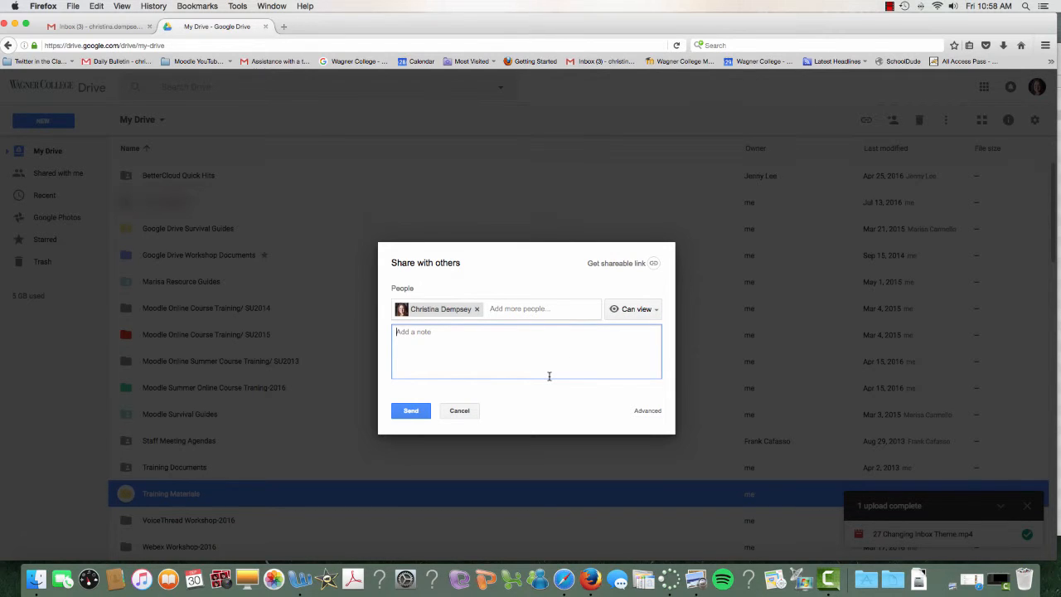
type("Here are the training documents")
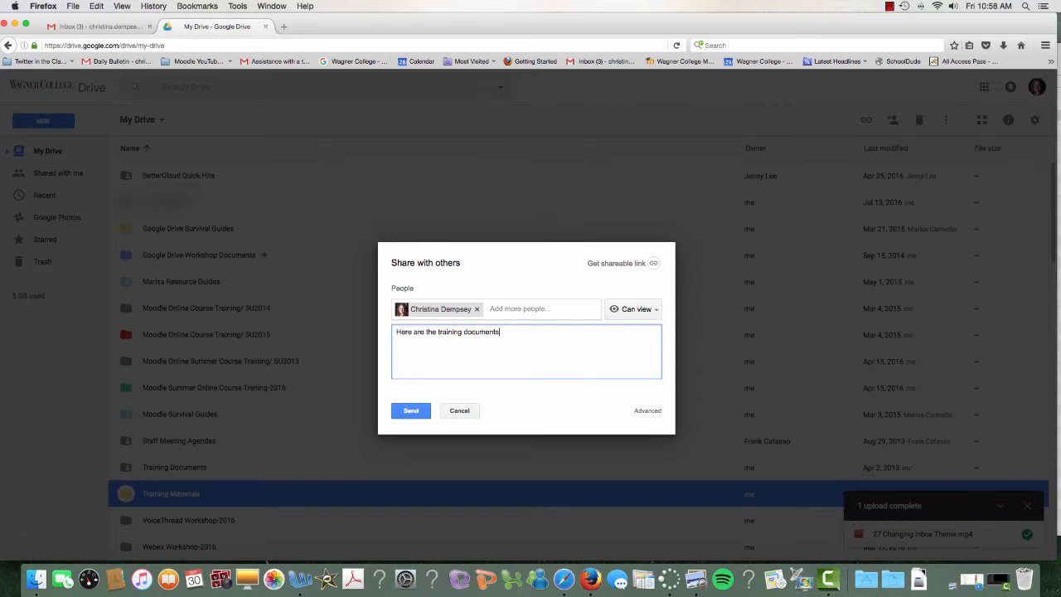